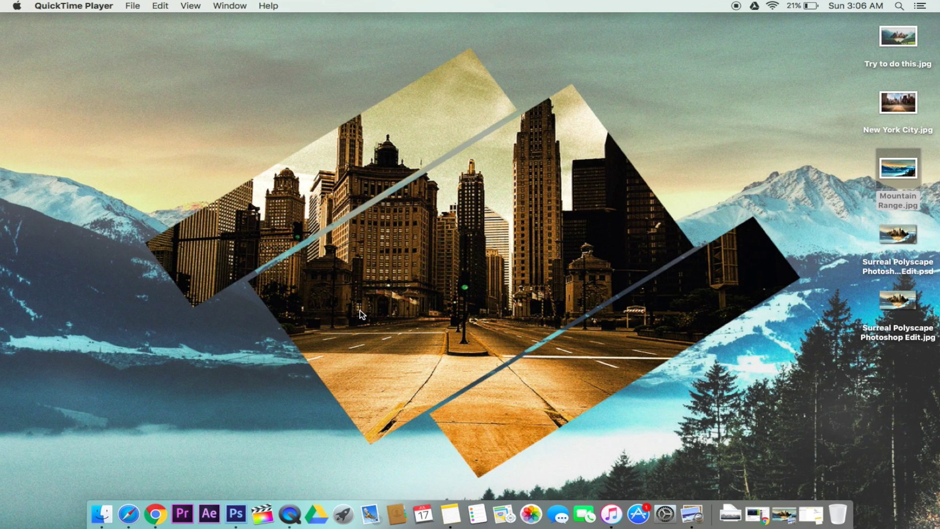
Create a white 1920 × 1080 px, 72 ppi document titled 'Polyscape Tutorial'.
click(244, 509)
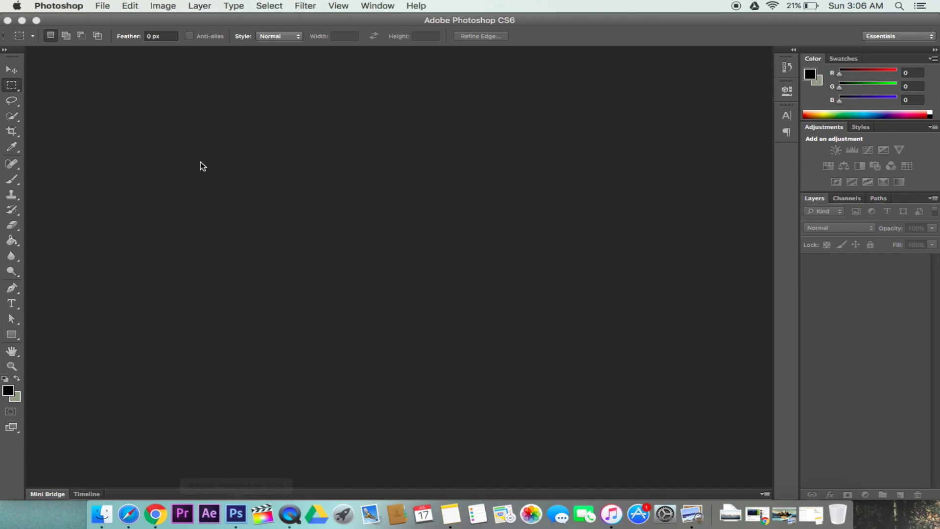
click(102, 6)
click(116, 20)
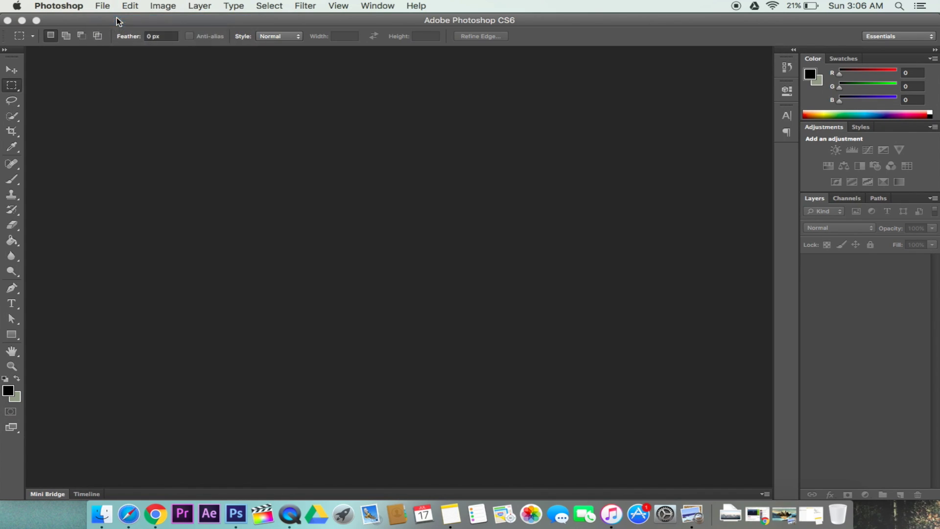
key(BackSpace)
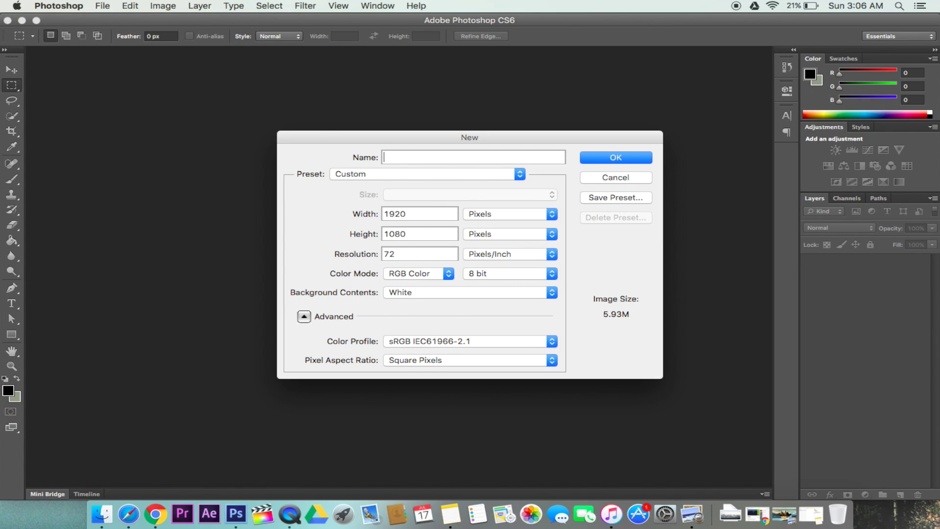
text(Polyscape Tutorial)
key(Tab)
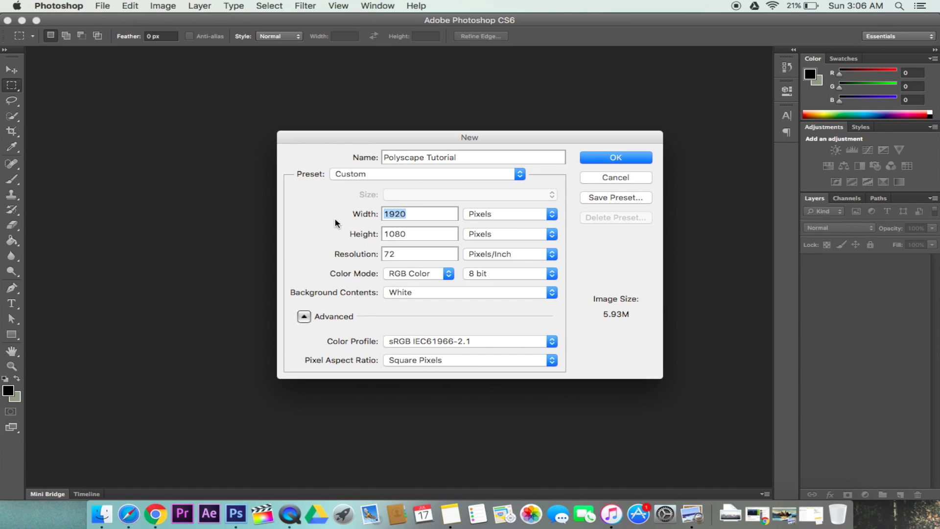
click(420, 235)
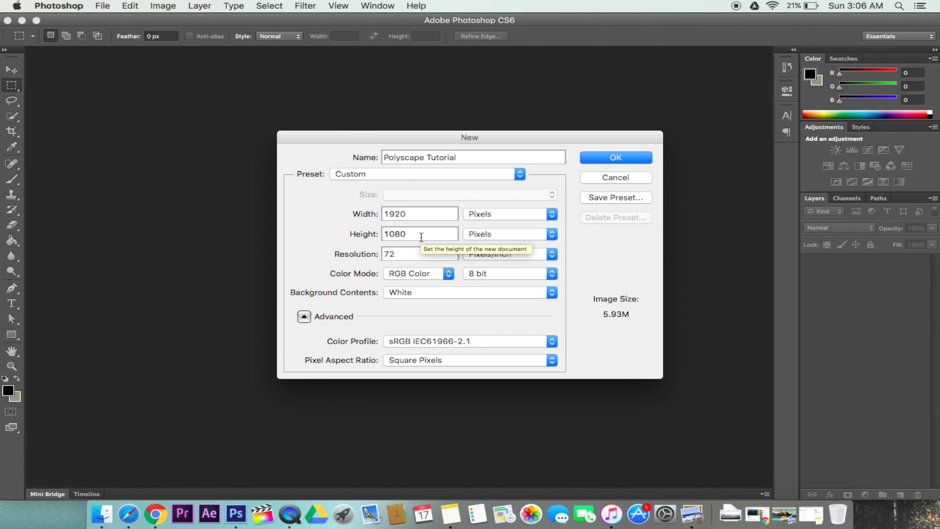
click(603, 158)
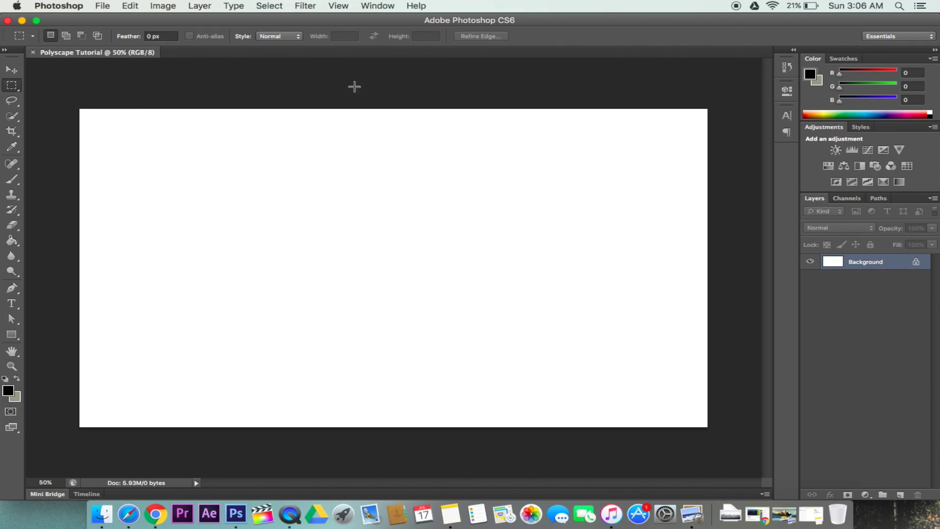
Add a horizontal guide at 50%.
click(339, 7)
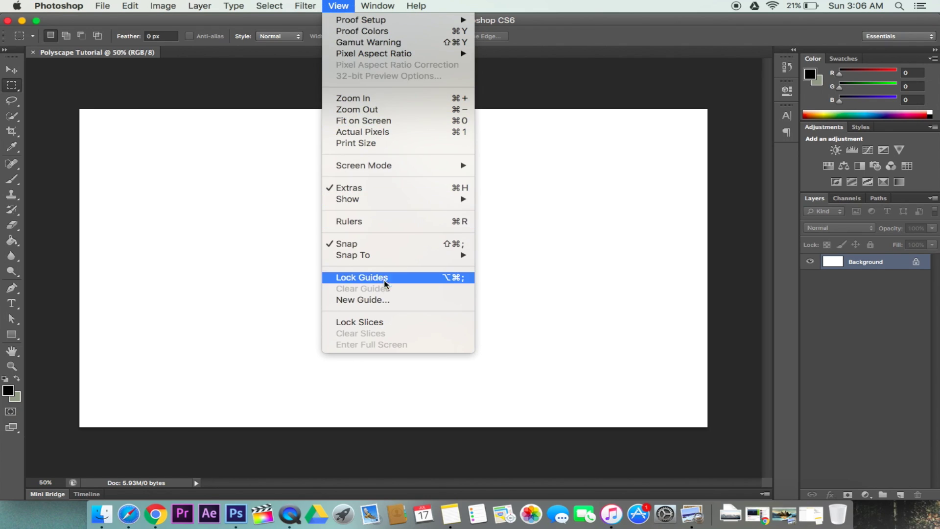
click(385, 300)
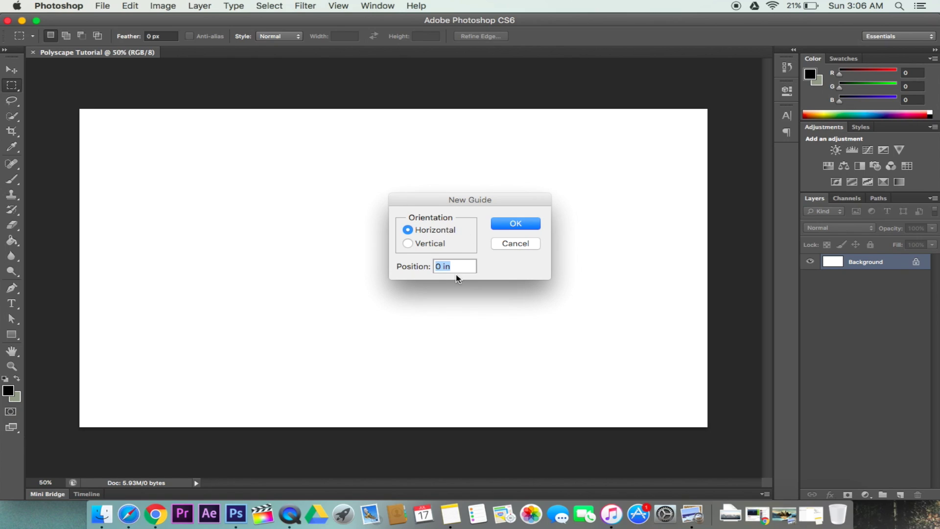
text(50)
click(505, 227)
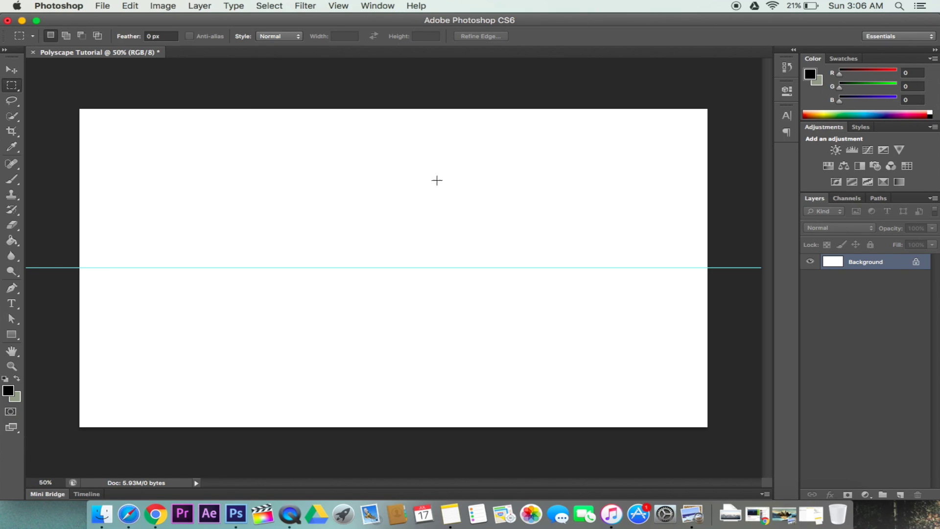
Add a vertical guide at 50%.
click(327, 5)
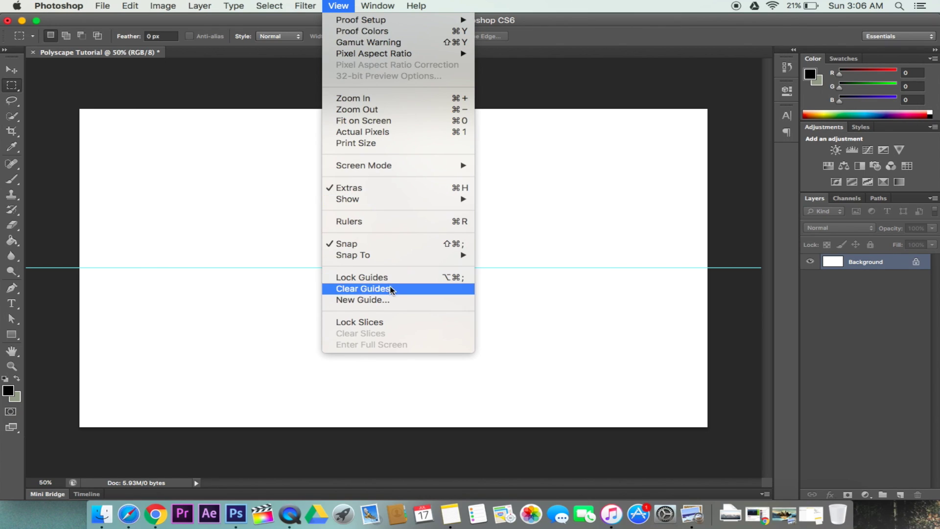
click(388, 300)
click(407, 245)
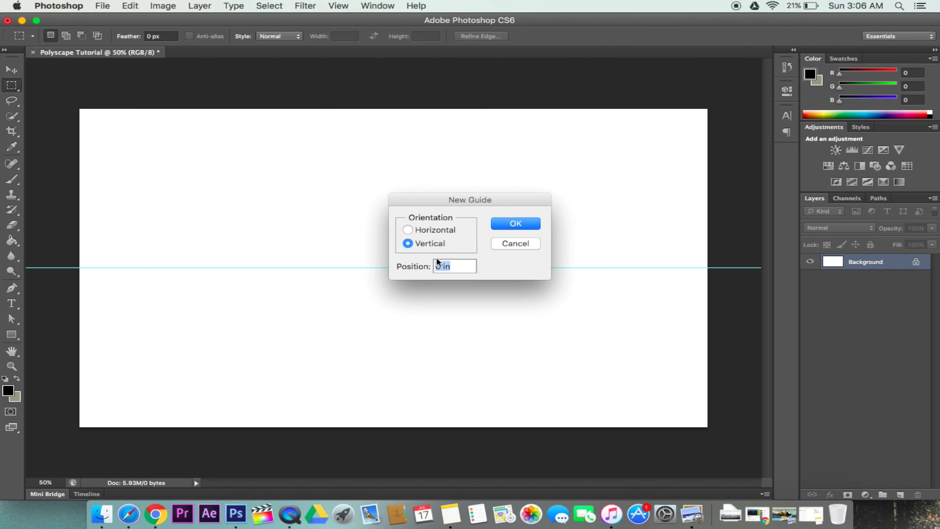
text(50%)
key(Return)
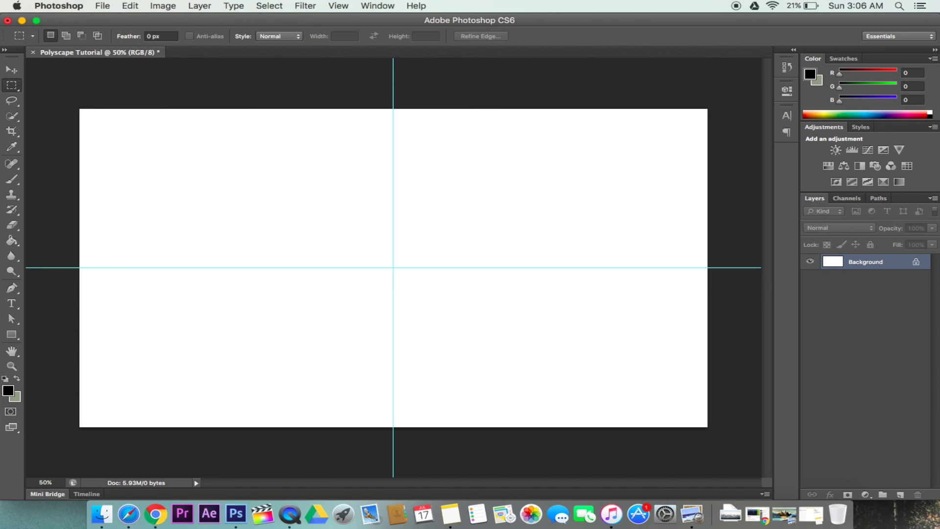
Place New York City.jpg and stretch it to the left and right canvas edges.
click(138, 5)
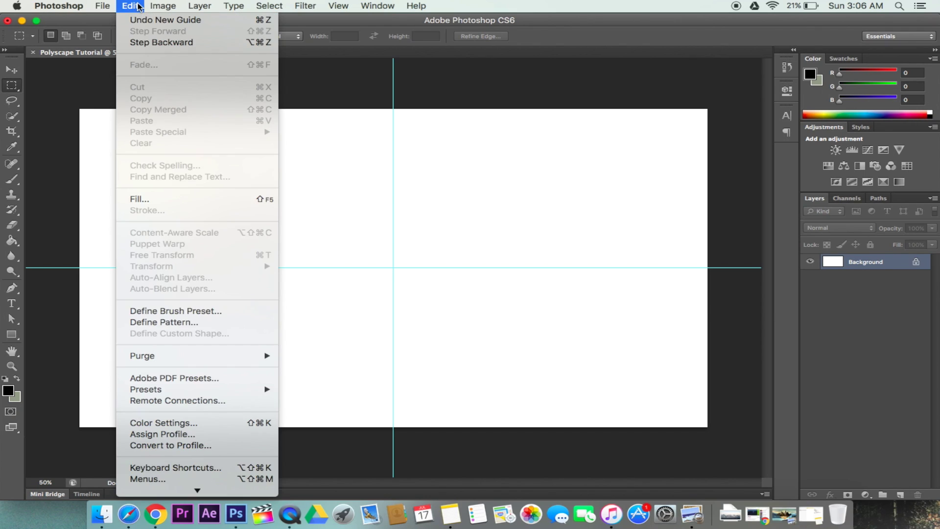
mouse_move(111, 5)
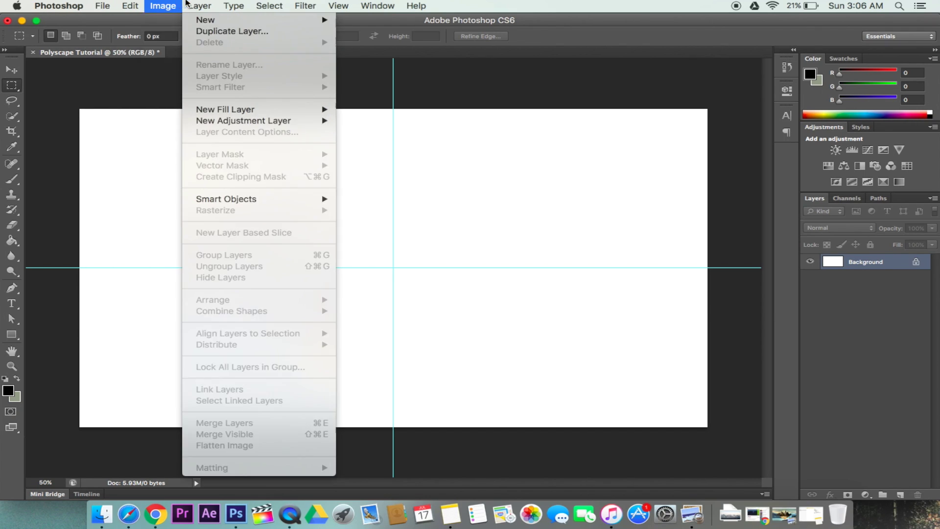
mouse_move(167, 4)
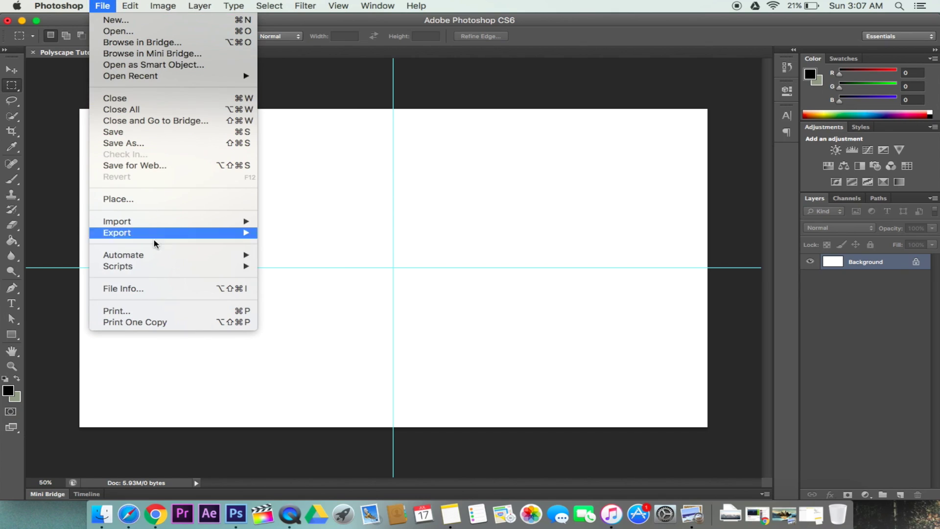
click(143, 198)
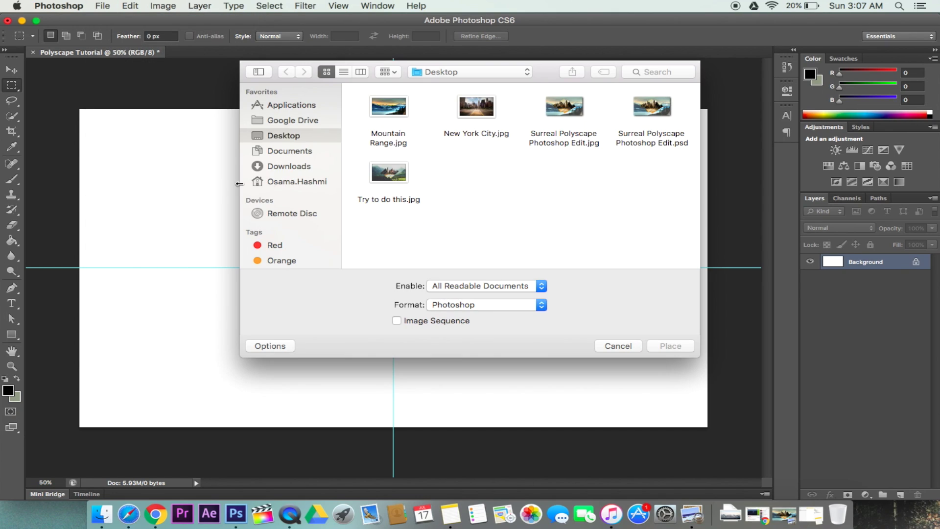
click(483, 117)
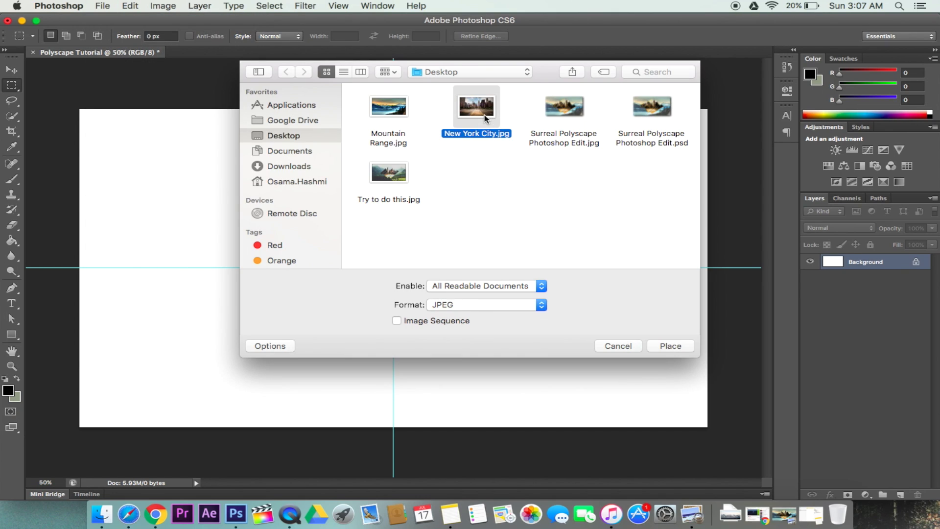
click(658, 347)
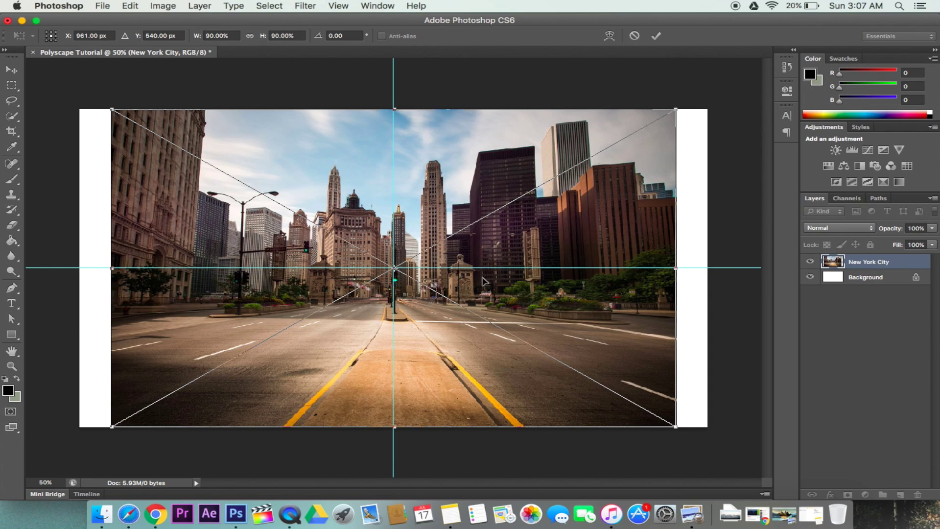
drag(676, 425, 762, 476)
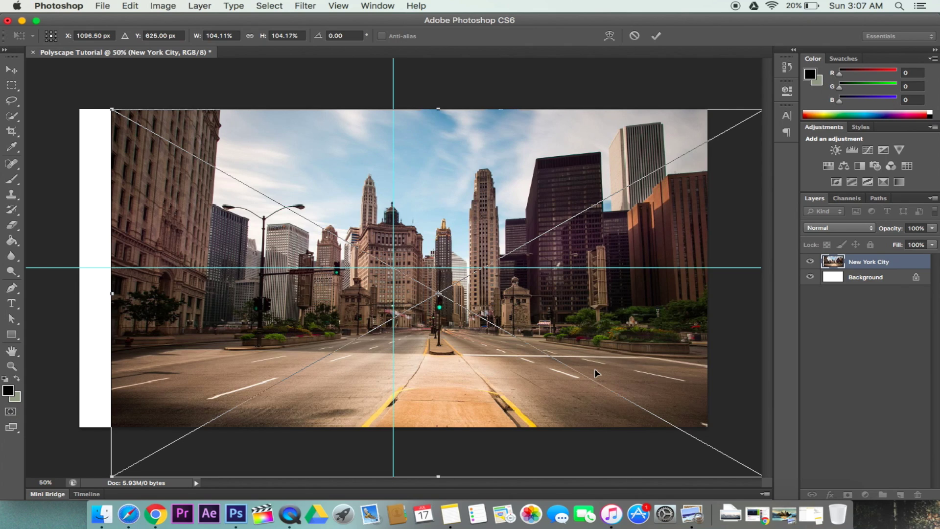
key(super+z)
click(676, 269)
drag(676, 269, 708, 268)
drag(112, 270, 80, 268)
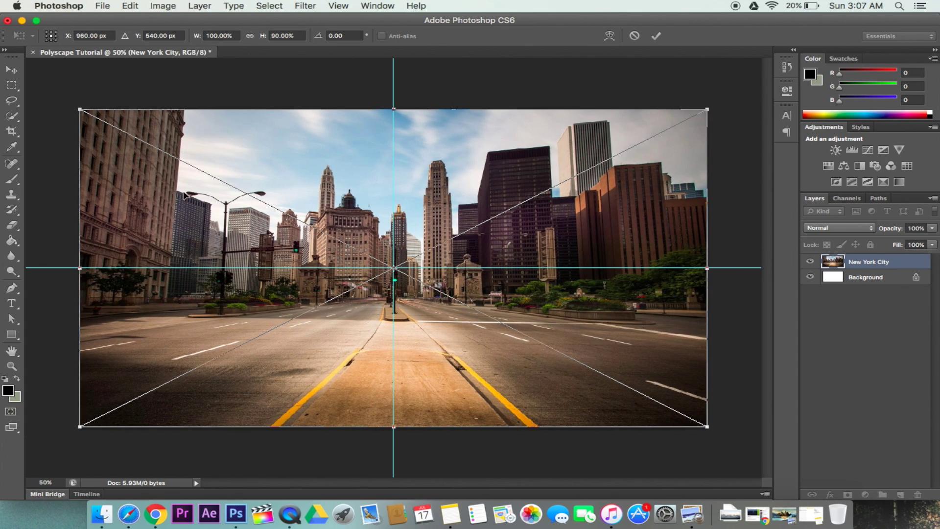
click(650, 36)
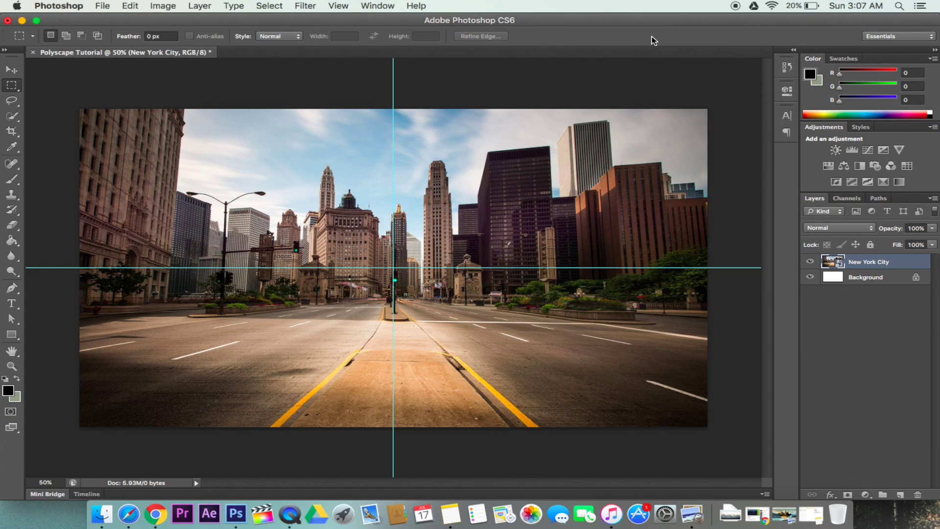
Place Mountain Range.jpg above the city photo at its default size.
click(102, 5)
click(100, 7)
click(100, 7)
click(118, 199)
click(389, 108)
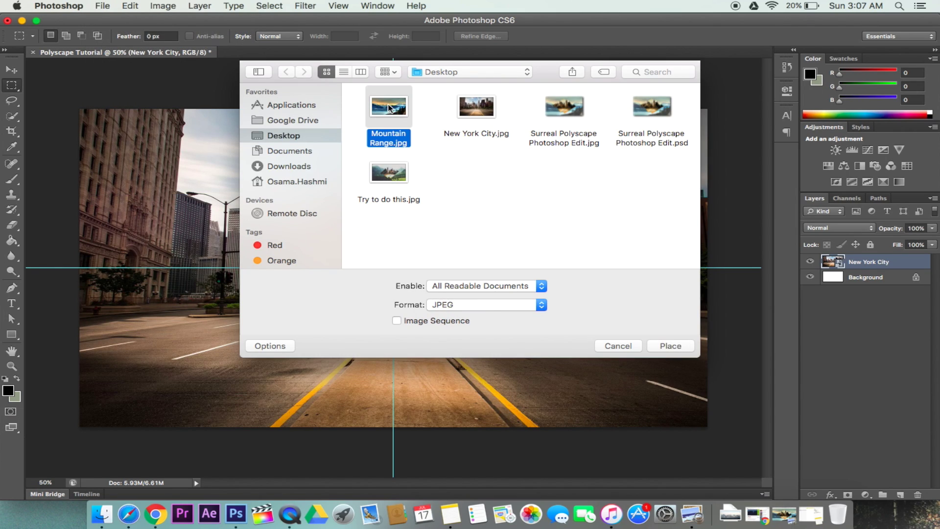
click(669, 346)
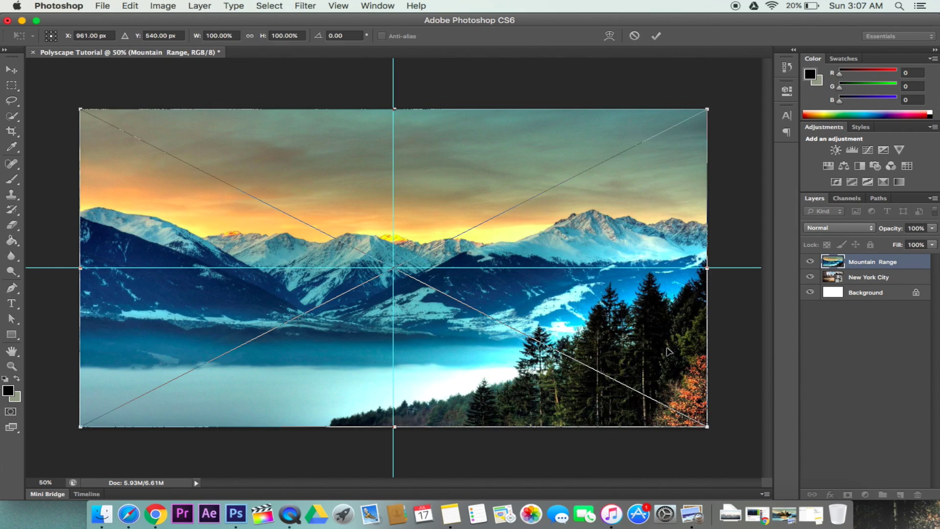
click(657, 34)
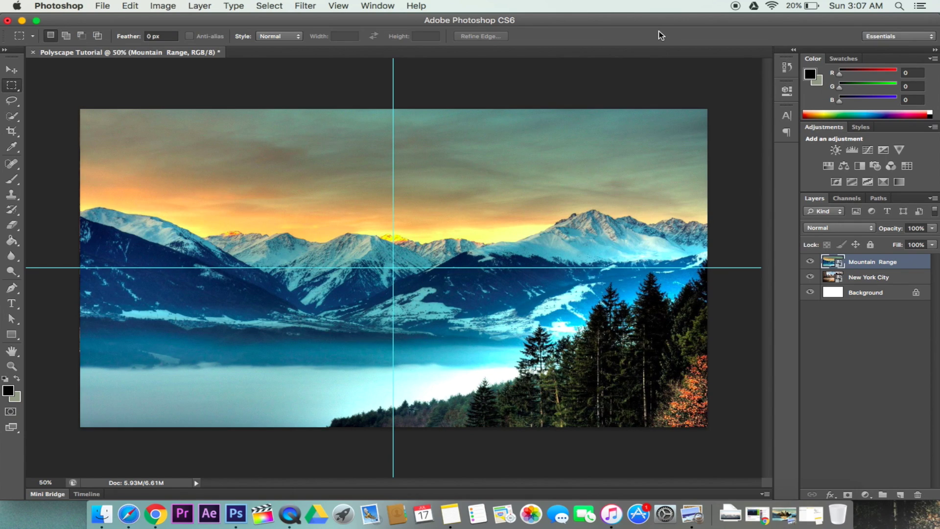
Hide the New York City and Mountain Range layers.
click(874, 276)
click(870, 265)
click(872, 277)
click(871, 268)
click(810, 276)
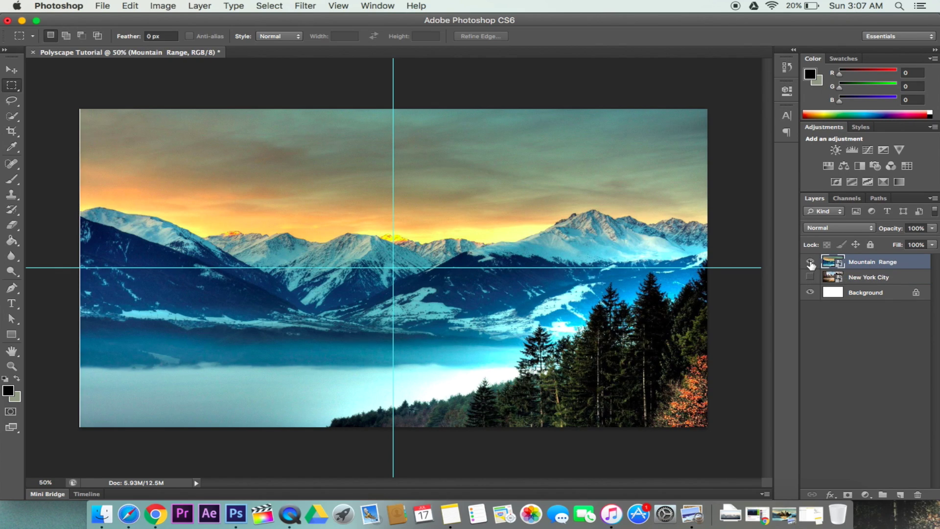
click(810, 262)
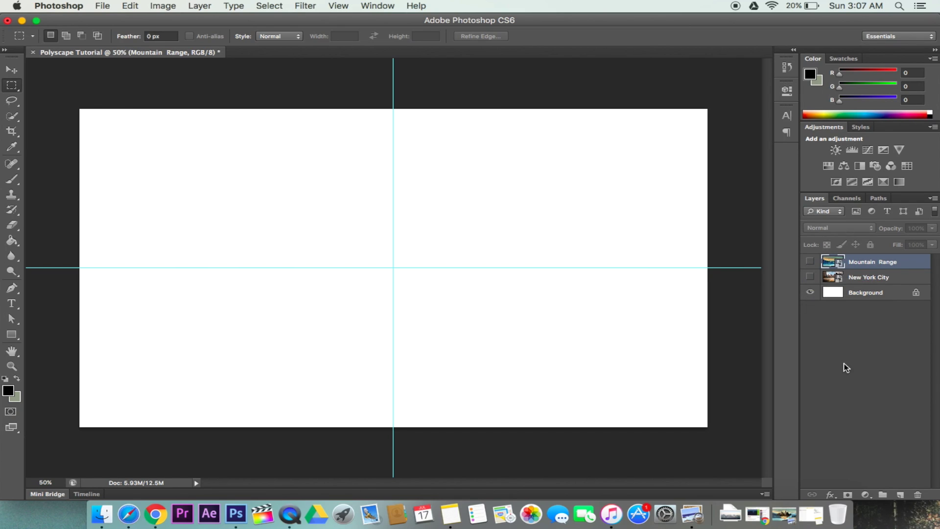
Add a new layer named 'Main Shape'.
click(899, 494)
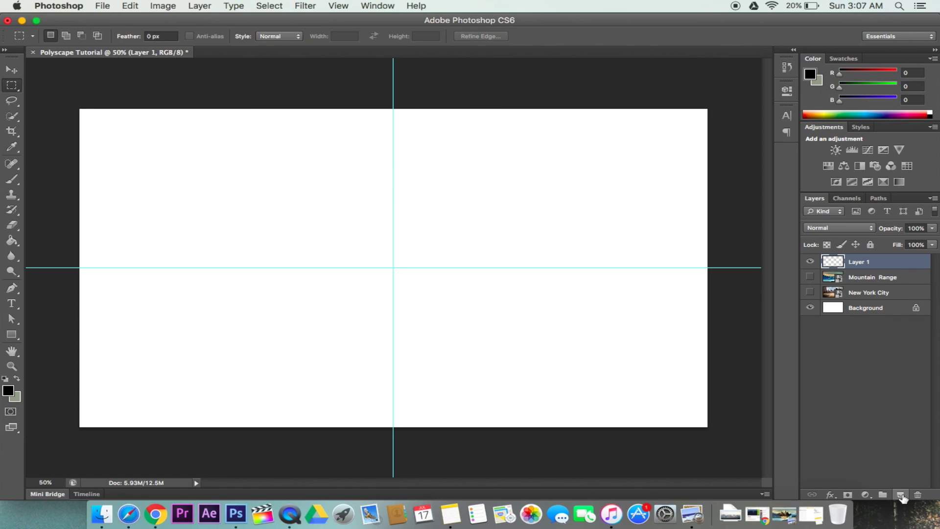
double_click(860, 262)
text(Main Shape)
key(Return)
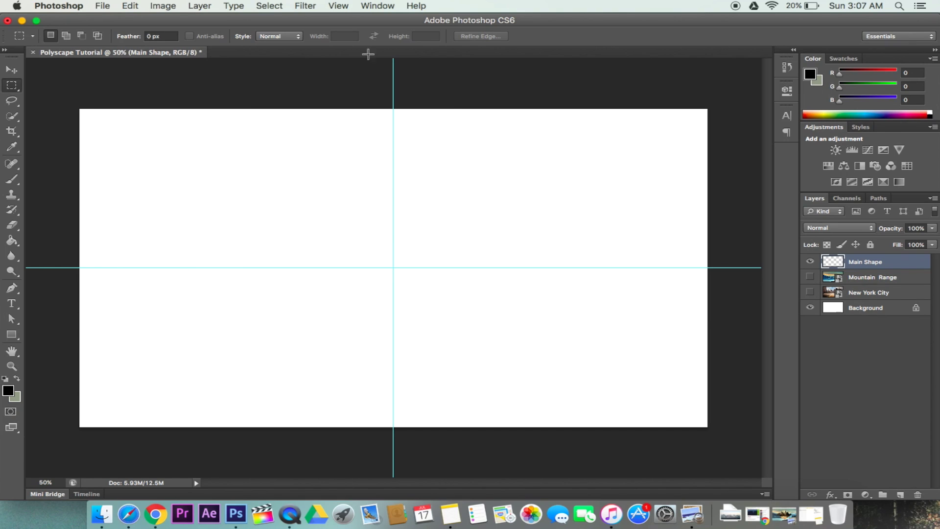
Draw a tall black rectangle centred on the guide crossing.
click(15, 334)
drag(383, 275, 319, 173)
key(alt)
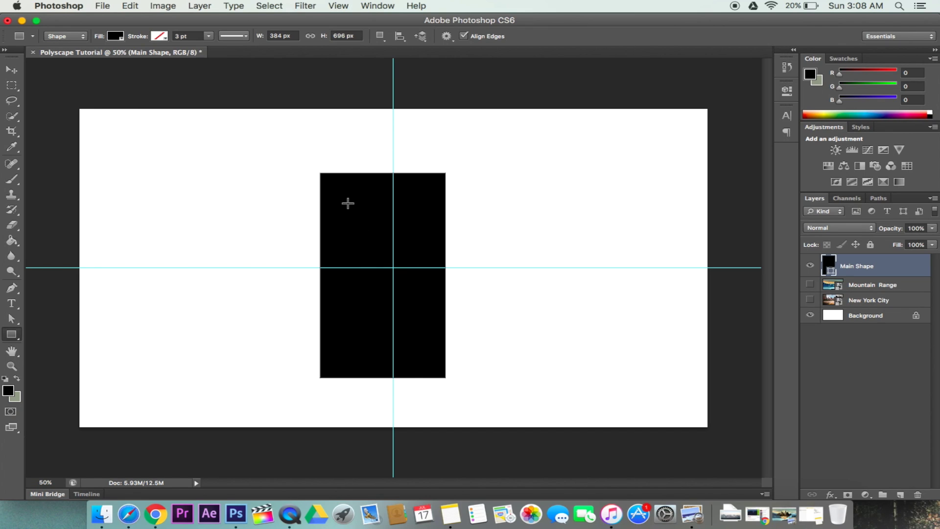
Duplicate Main Shape, hide the original, and select the copy's left half.
click(22, 20)
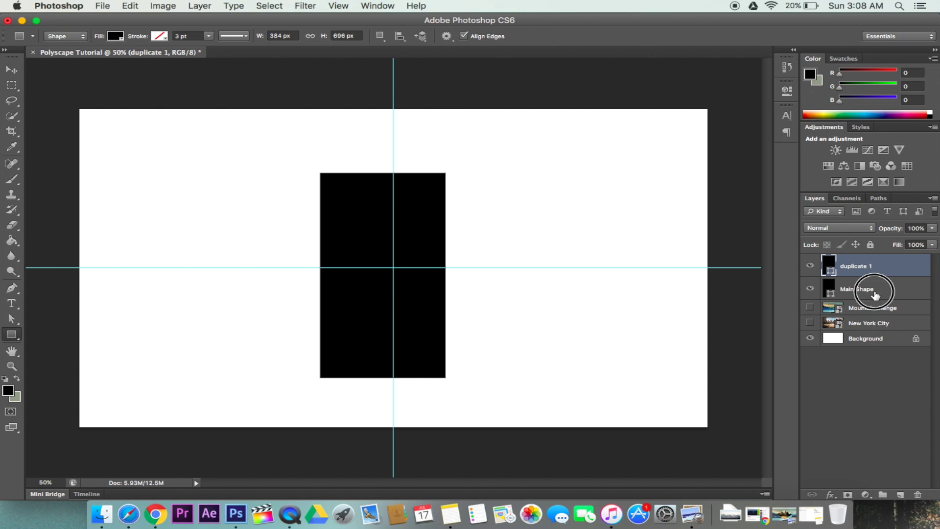
click(810, 288)
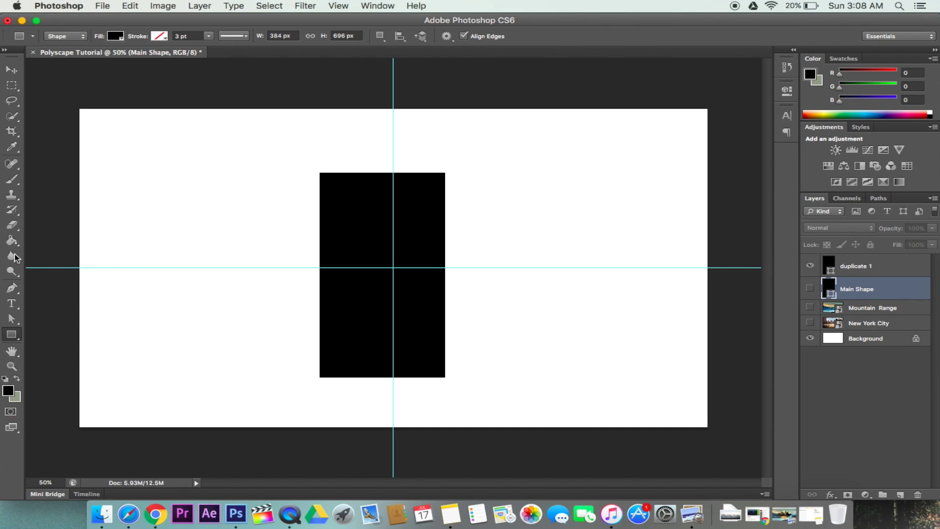
click(12, 85)
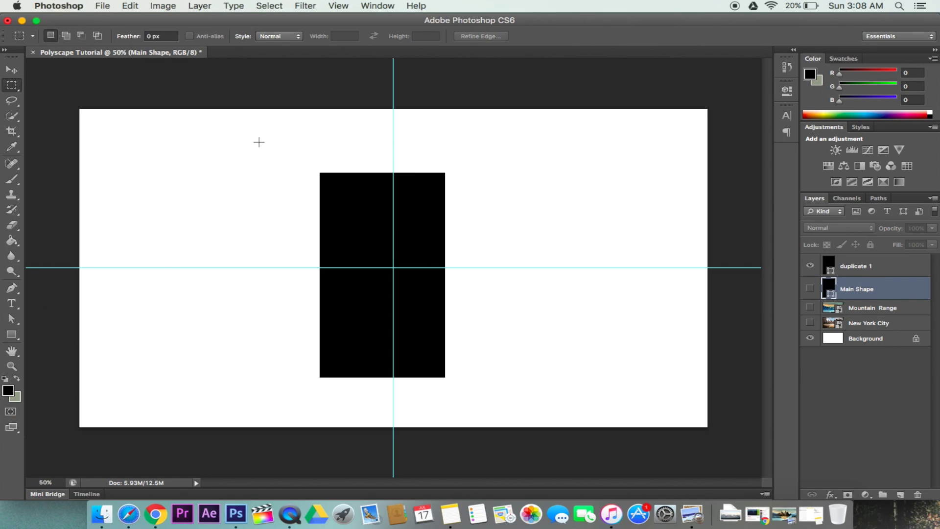
drag(12, 85, 81, 93)
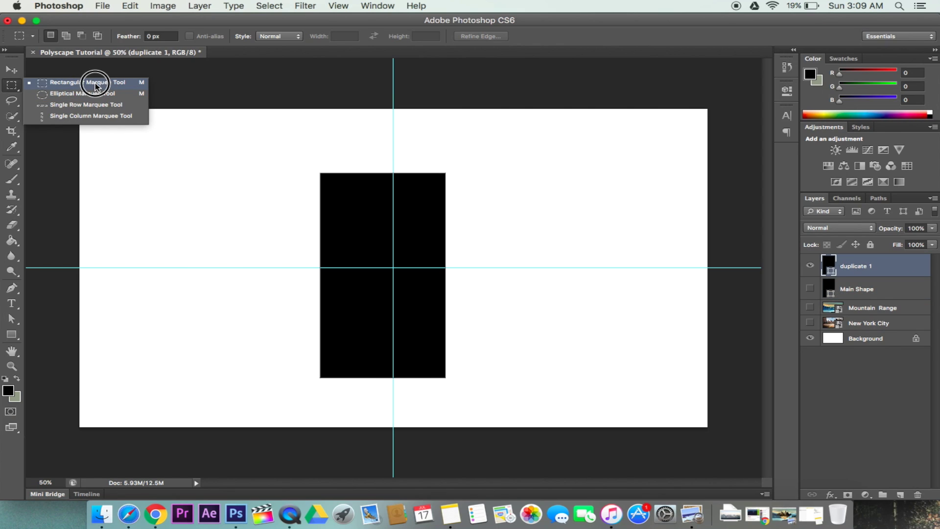
drag(95, 81, 98, 84)
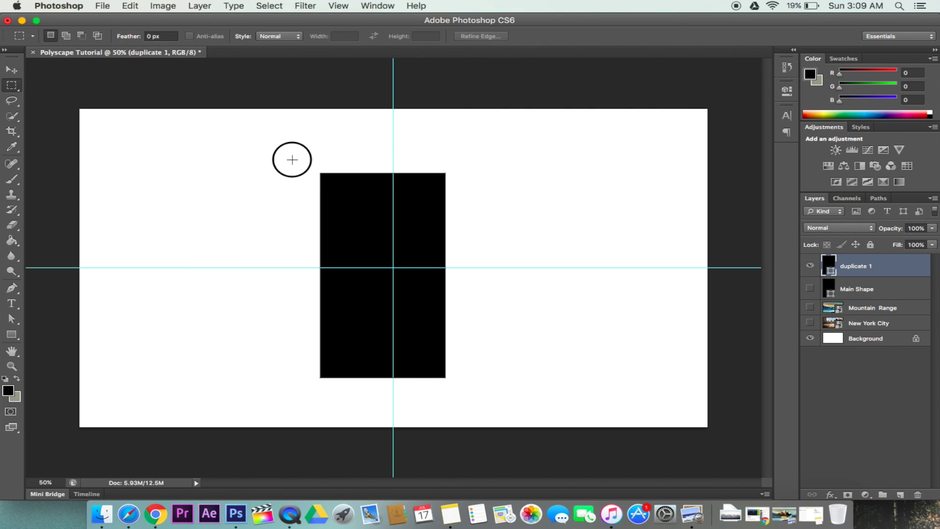
drag(292, 159, 394, 387)
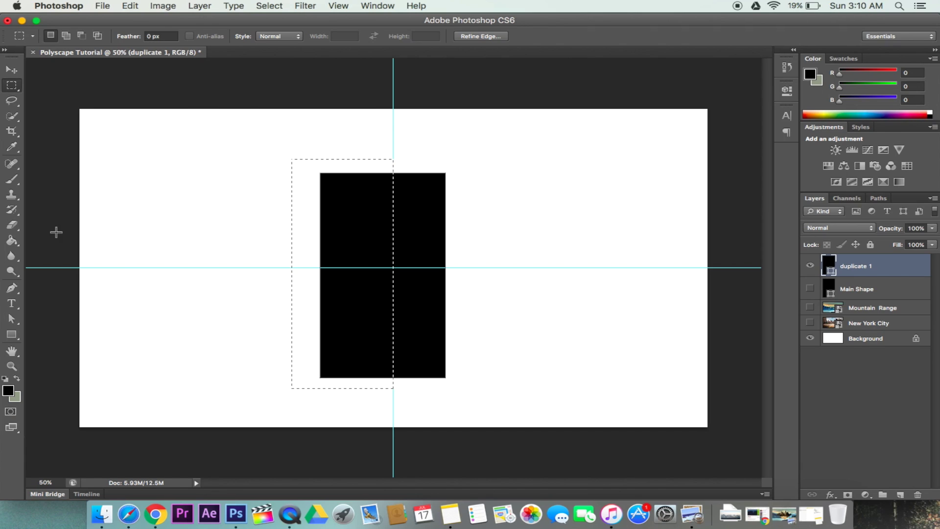
Rasterize duplicate 1, erase the selected left half, and deselect.
click(13, 226)
click(374, 199)
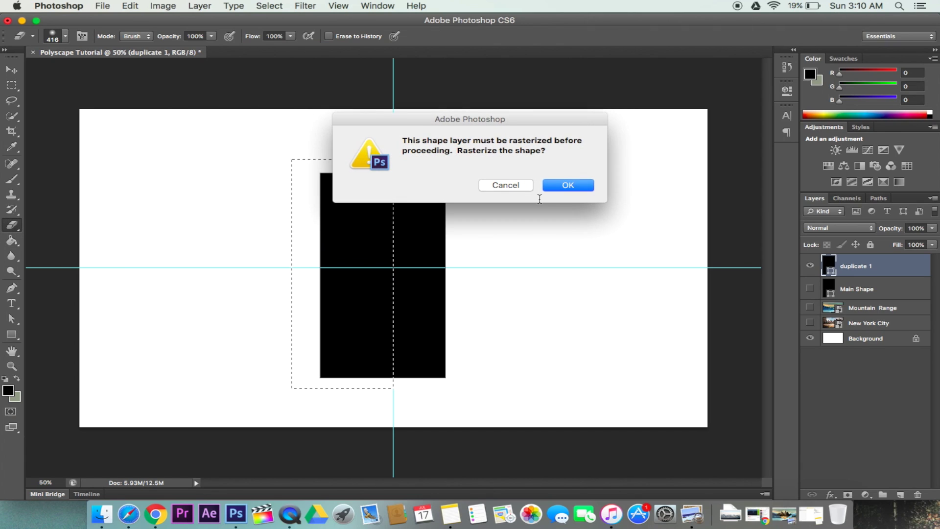
click(568, 185)
mouse_move(399, 220)
mouse_down()
mouse_move(363, 187)
mouse_move(389, 186)
mouse_move(374, 135)
mouse_move(350, 239)
mouse_up()
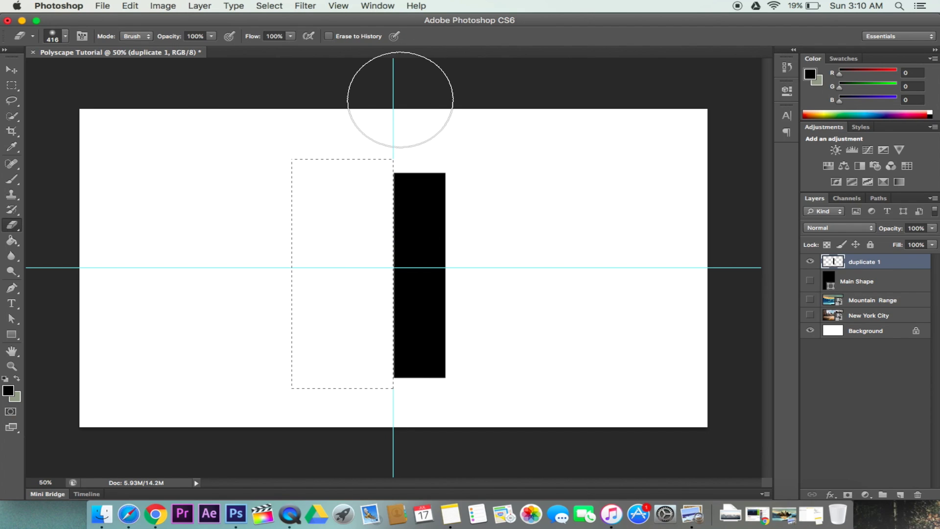
key(super+z)
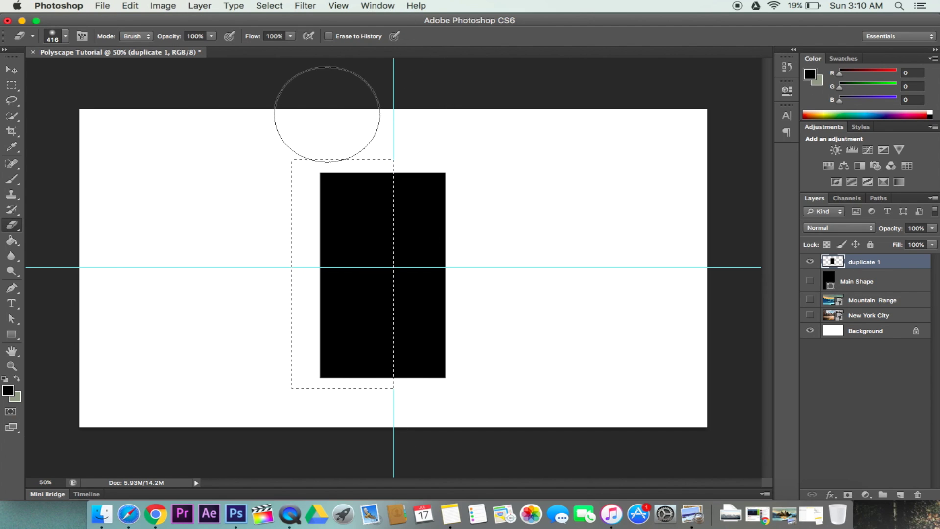
click(139, 6)
click(145, 20)
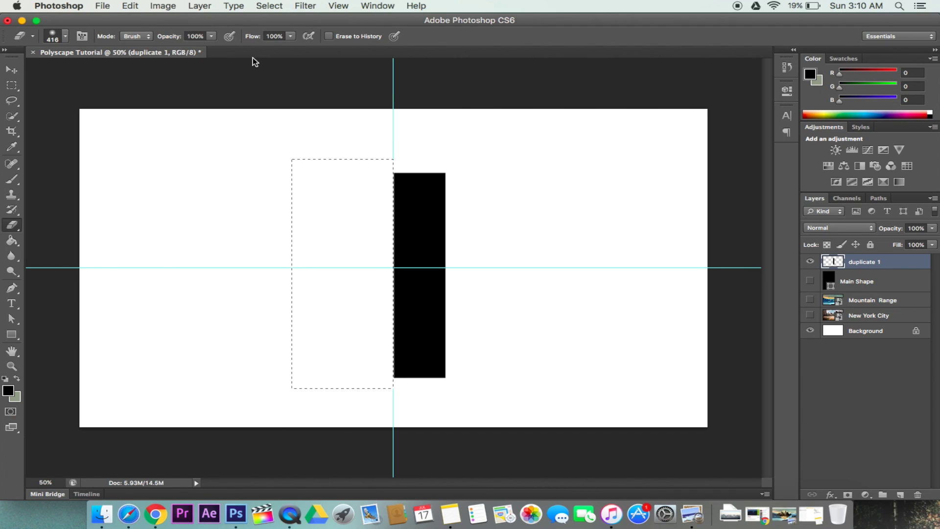
key(super+d)
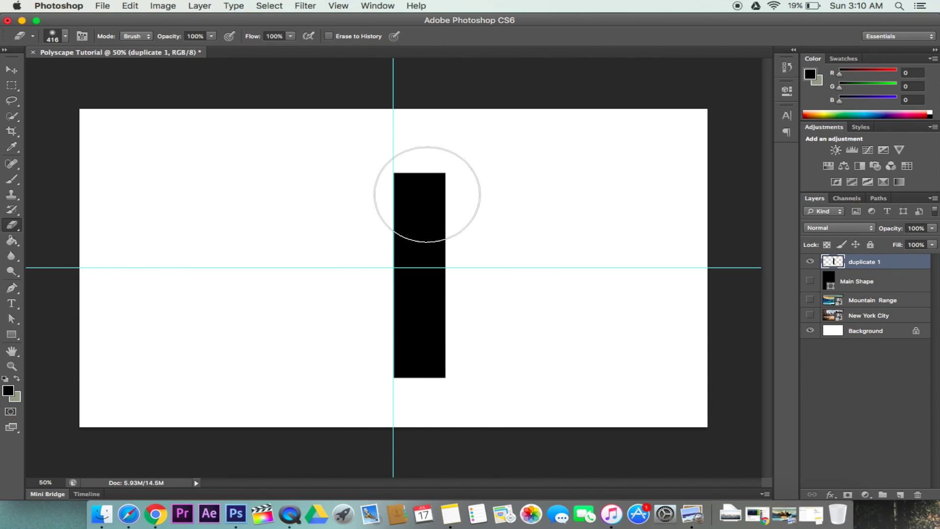
Copy the strip as duplicate 1 copy, hide both strips, and show Main Shape.
key(super+j)
click(810, 277)
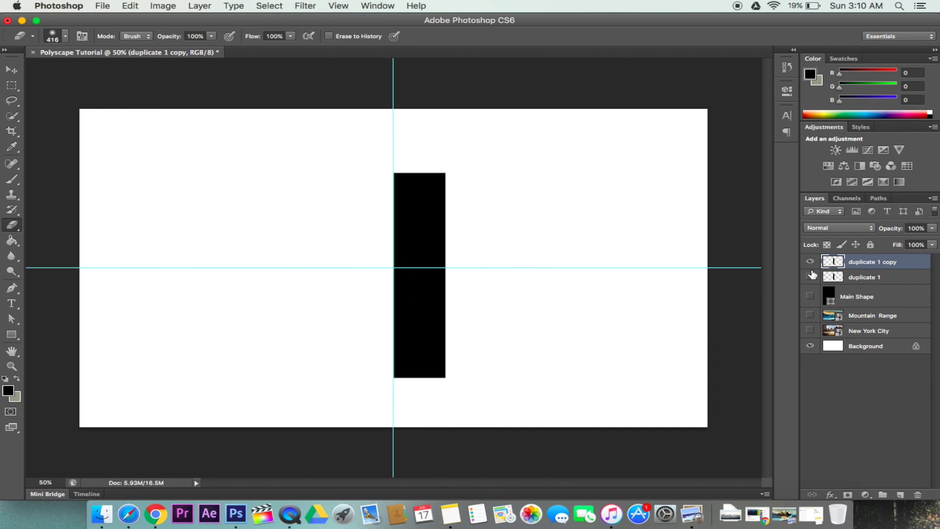
click(810, 261)
click(810, 296)
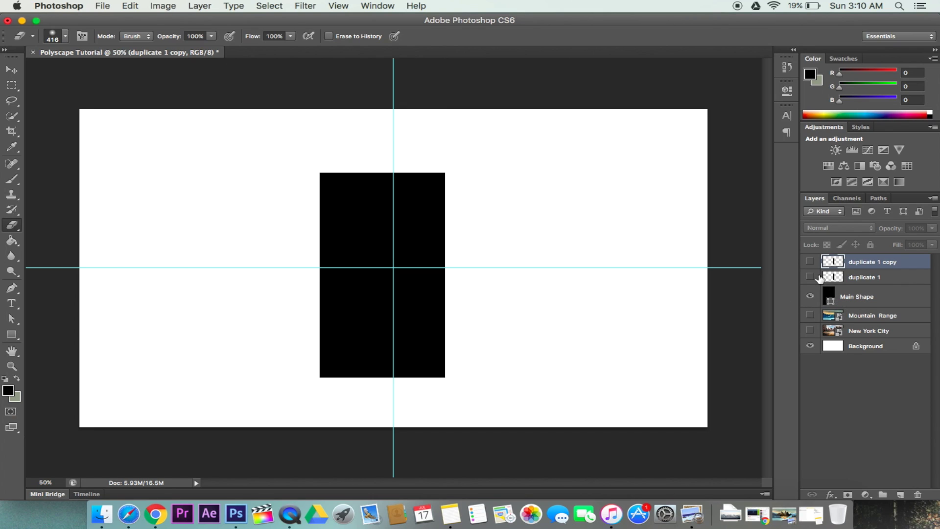
Move the Main Shape rectangle slightly right and up.
click(8, 74)
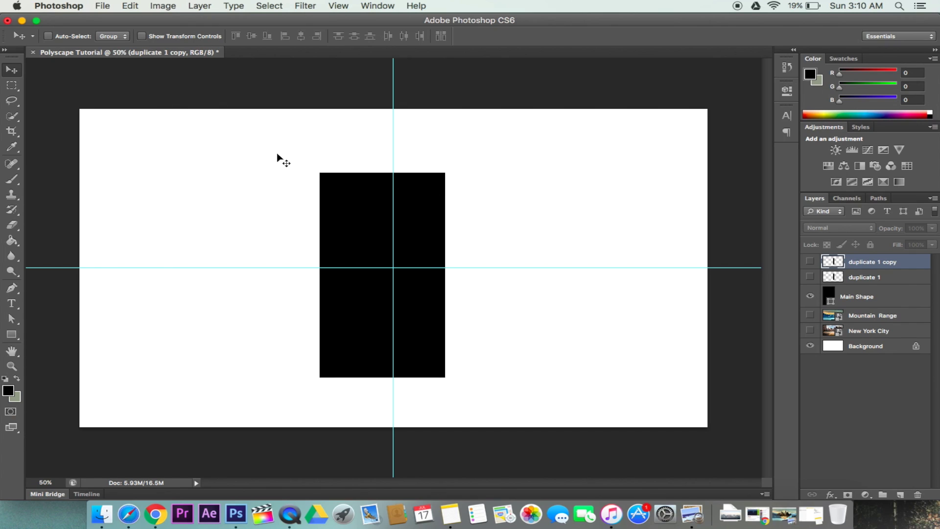
drag(344, 201, 433, 226)
click(842, 298)
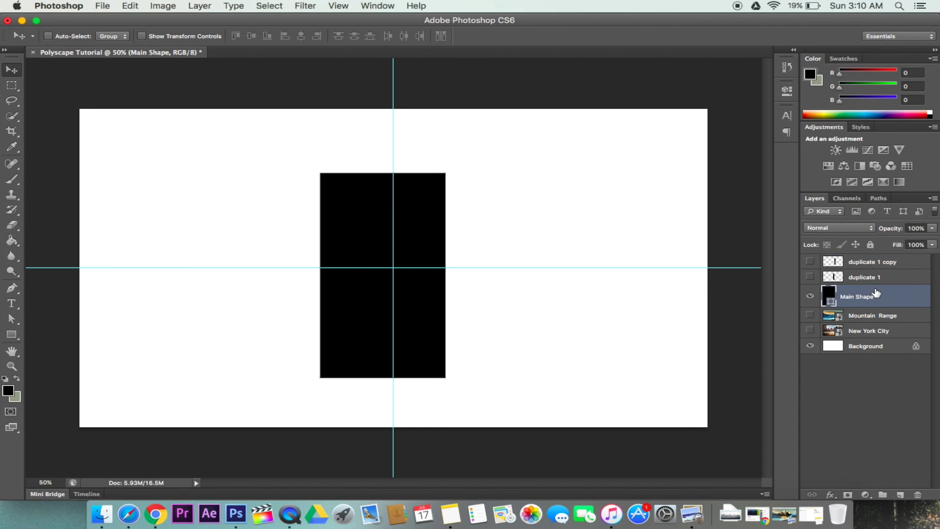
right_click(420, 222)
drag(430, 219, 431, 204)
click(537, 204)
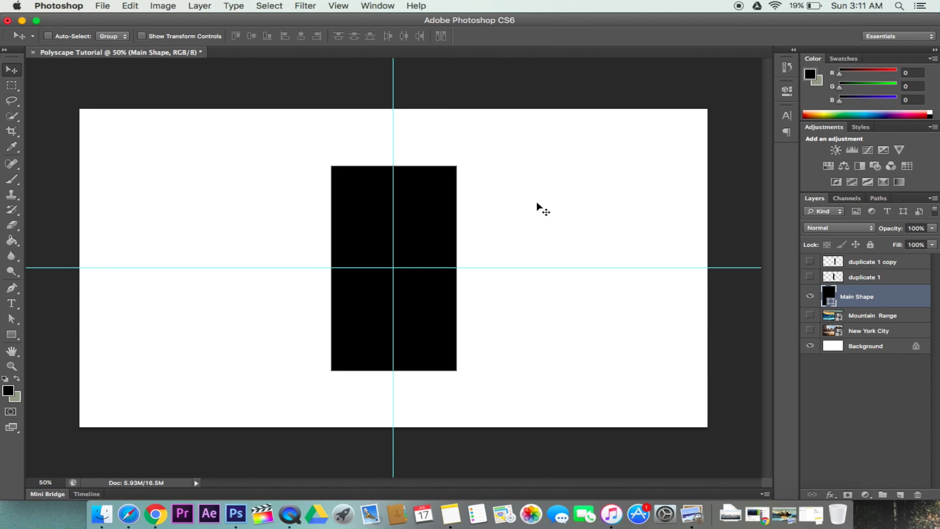
Free-transform Main Shape and rotate it about 45° into a diagonal block.
key(super+t)
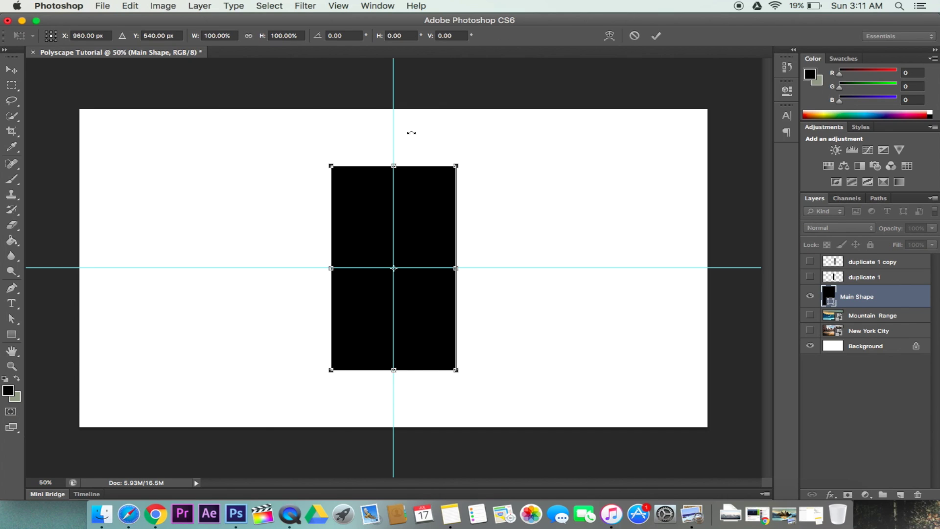
drag(415, 139, 523, 185)
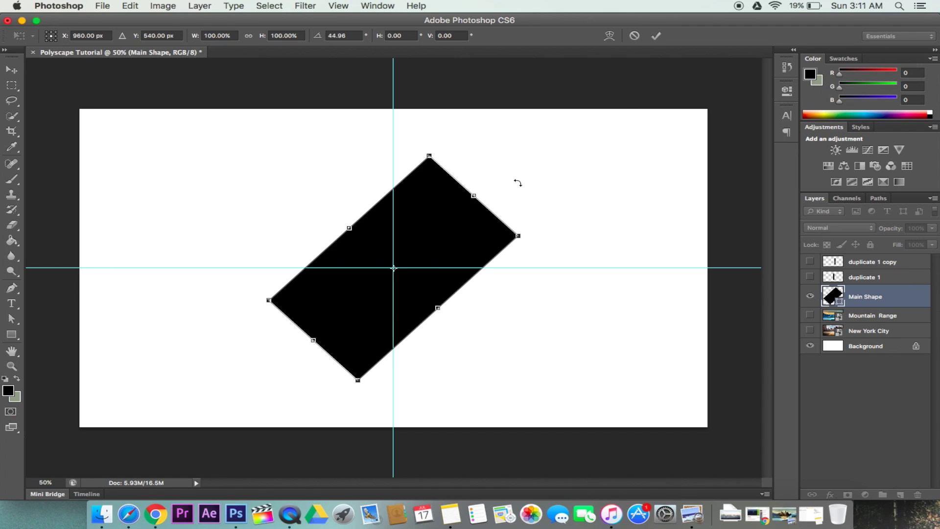
click(656, 36)
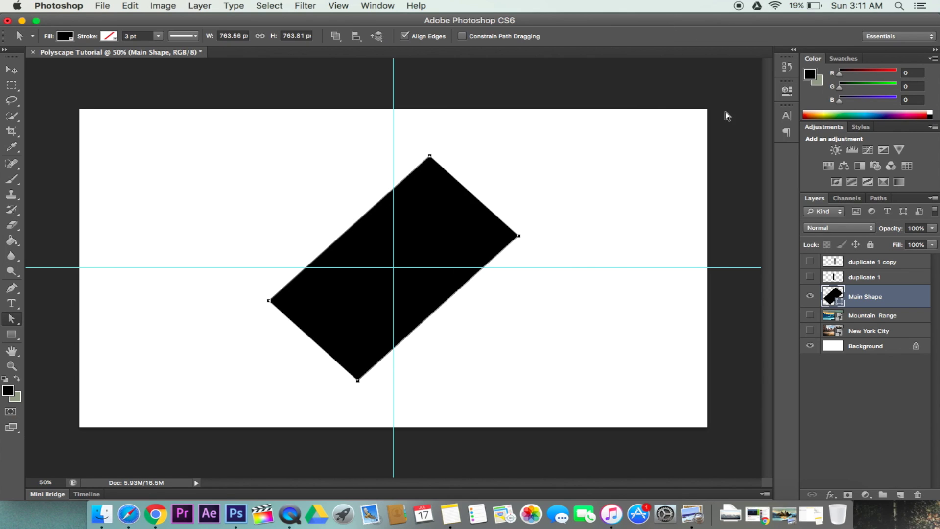
Show the duplicate 1 strip and rotate it about 45° to match Main Shape.
click(809, 296)
click(809, 277)
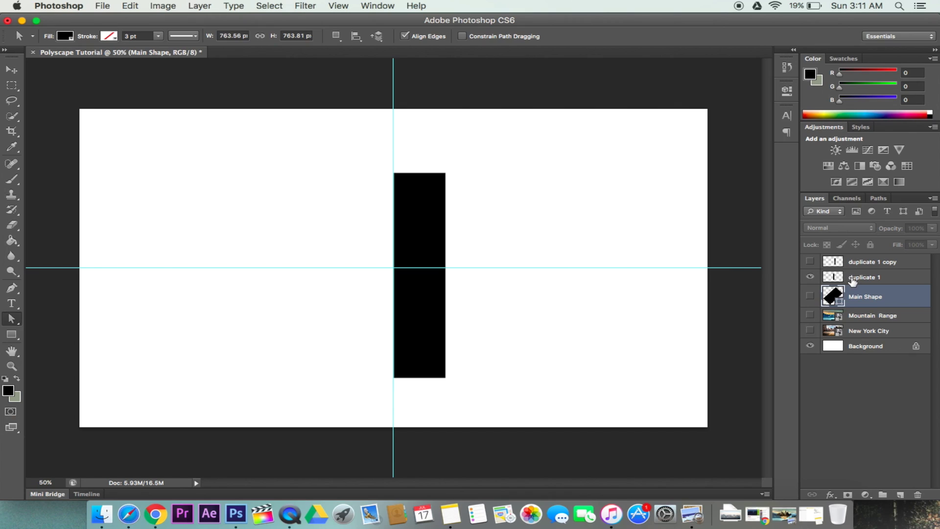
click(810, 296)
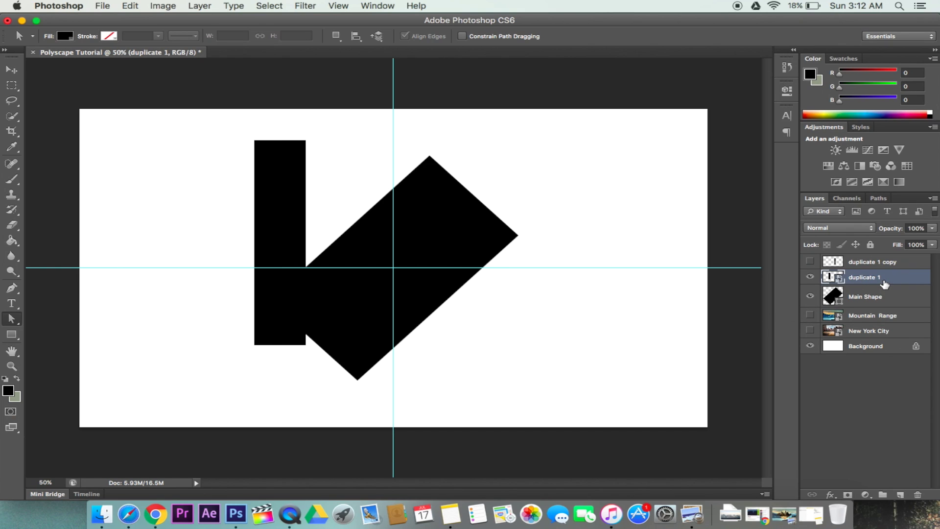
key(super+t)
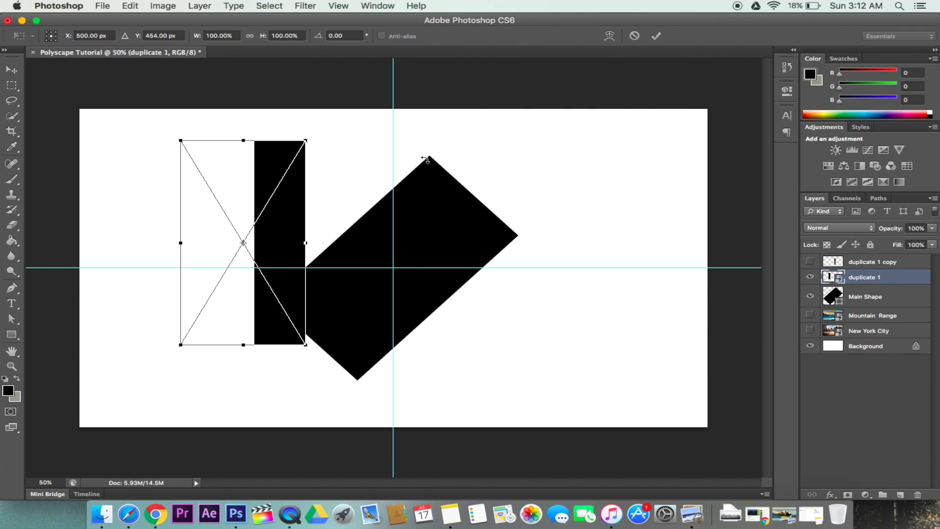
drag(289, 125, 427, 164)
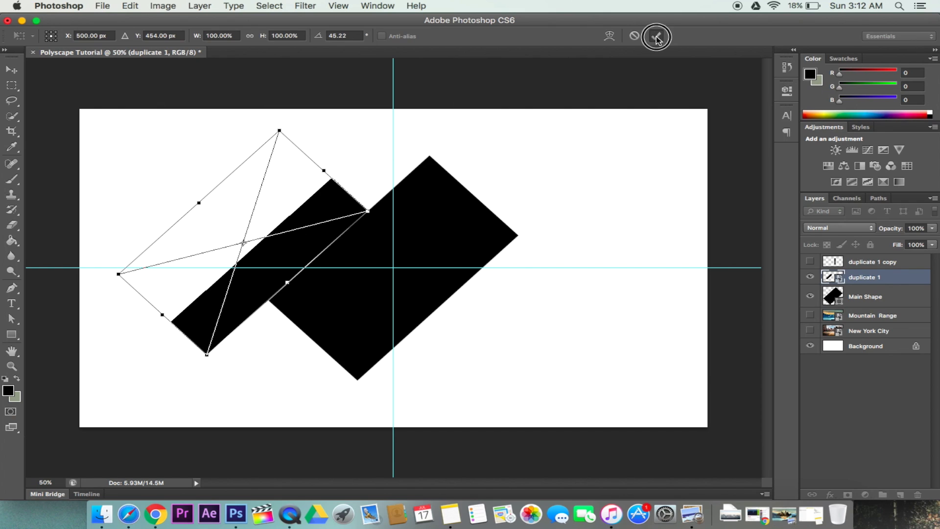
click(656, 36)
Fine-tune the strip's angle and set it parallel above-left of Main Shape with a thin gap.
click(12, 69)
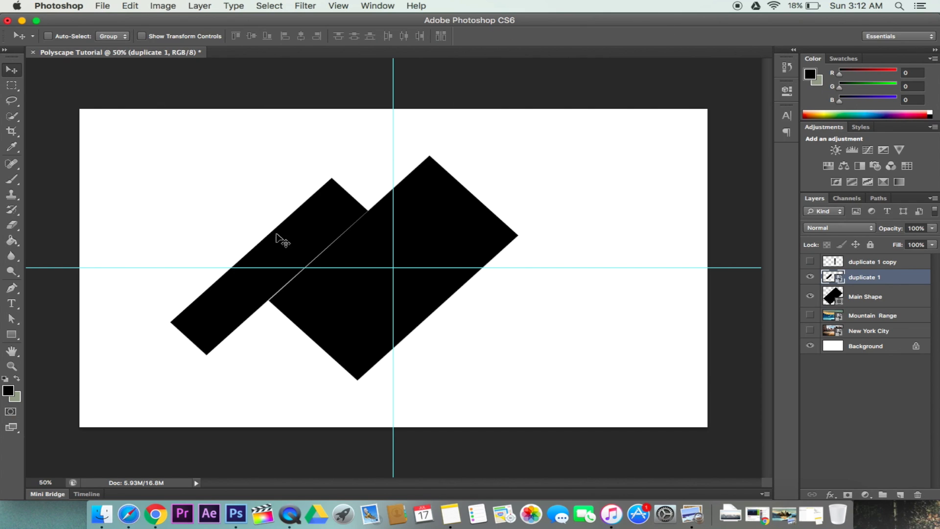
drag(277, 238, 314, 175)
key(super+t)
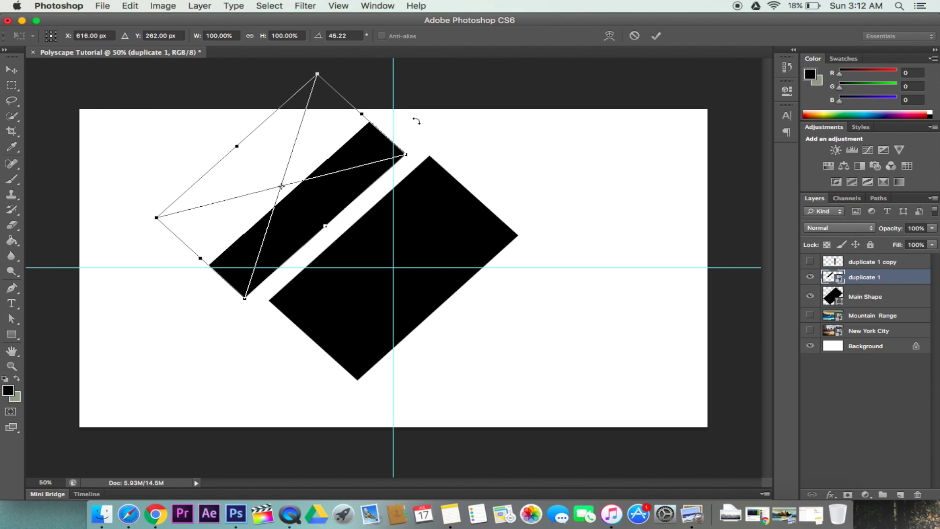
mouse_move(422, 121)
mouse_down()
mouse_move(434, 120)
mouse_move(422, 117)
mouse_up()
click(658, 36)
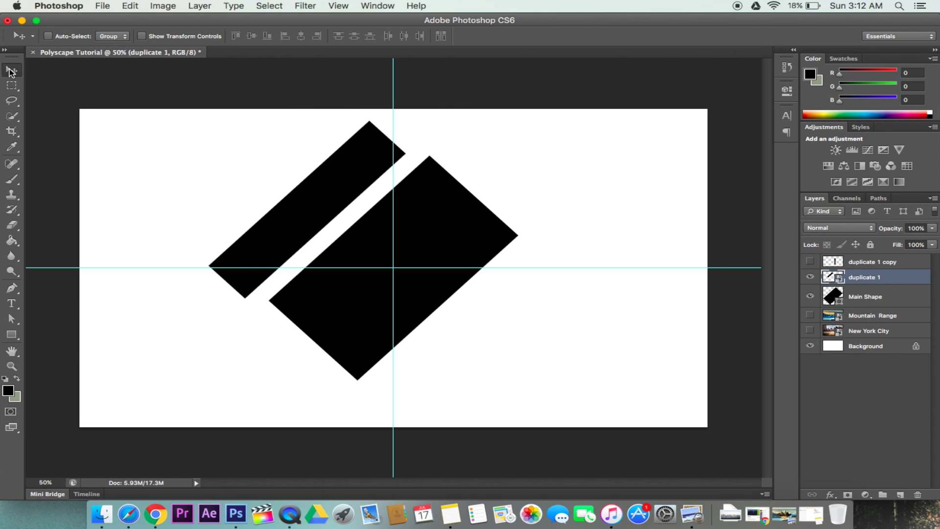
click(318, 181)
drag(318, 182, 339, 182)
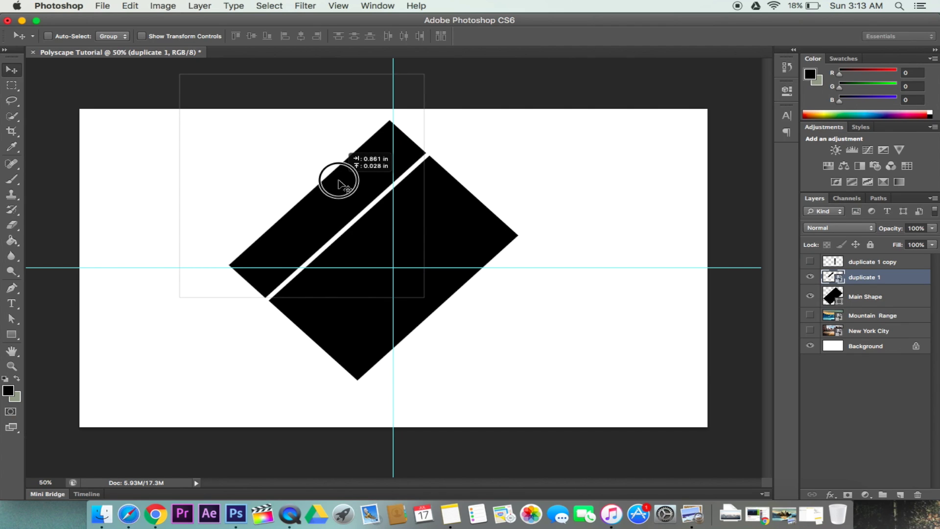
drag(339, 182, 300, 210)
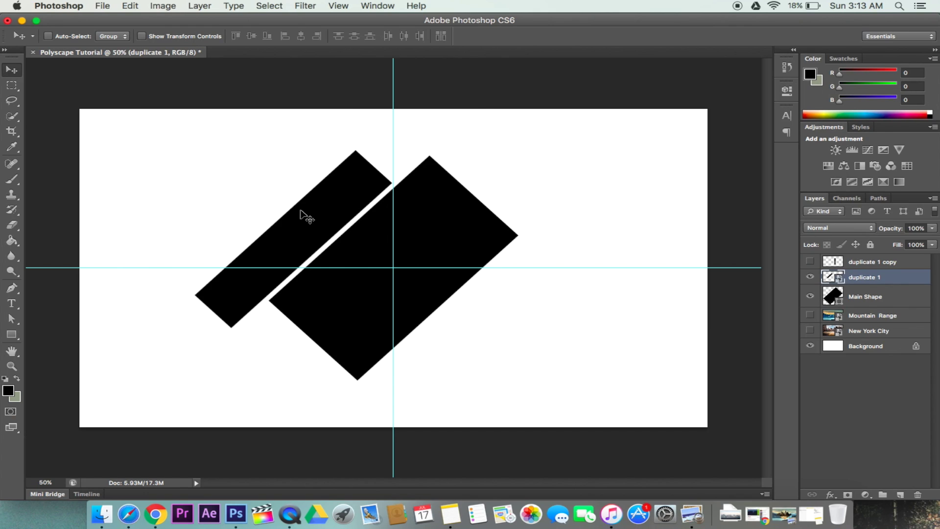
Duplicate the duplicate 1 layer as 'duplicate 1 copy'.
click(882, 264)
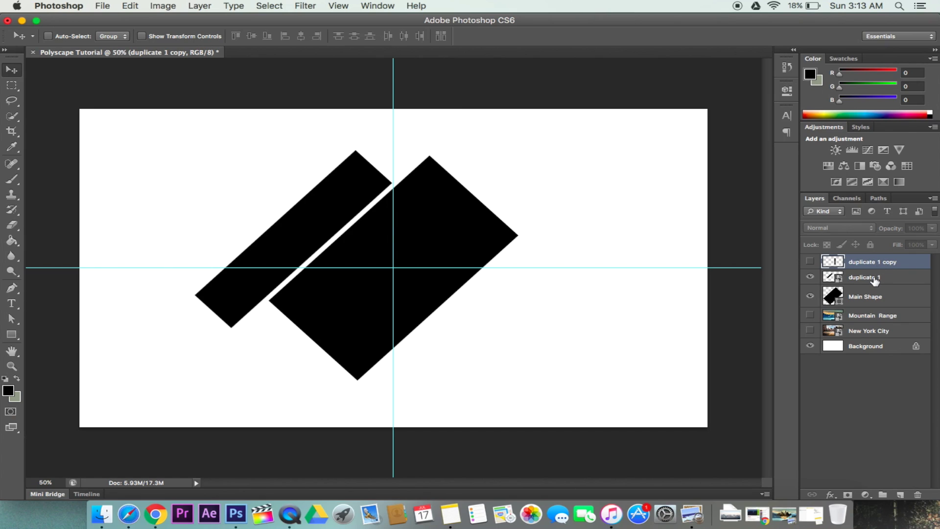
click(875, 280)
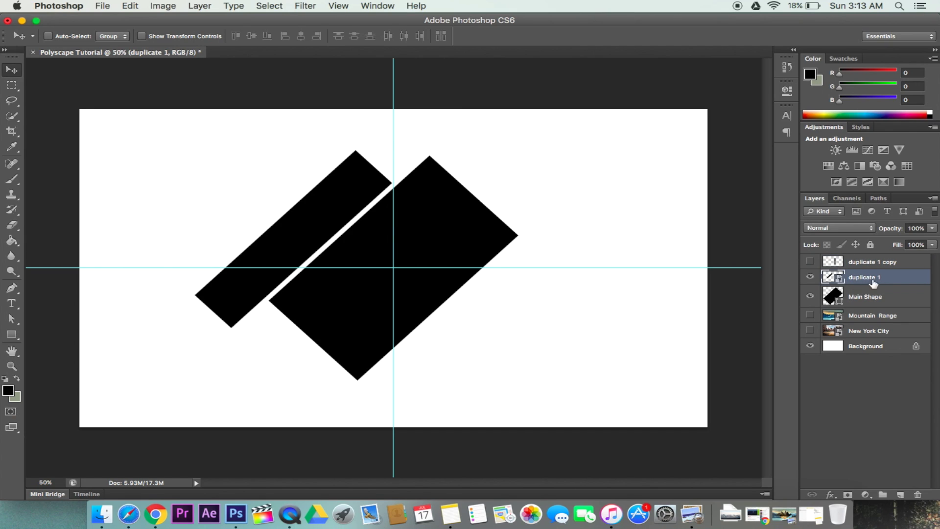
key(super+z)
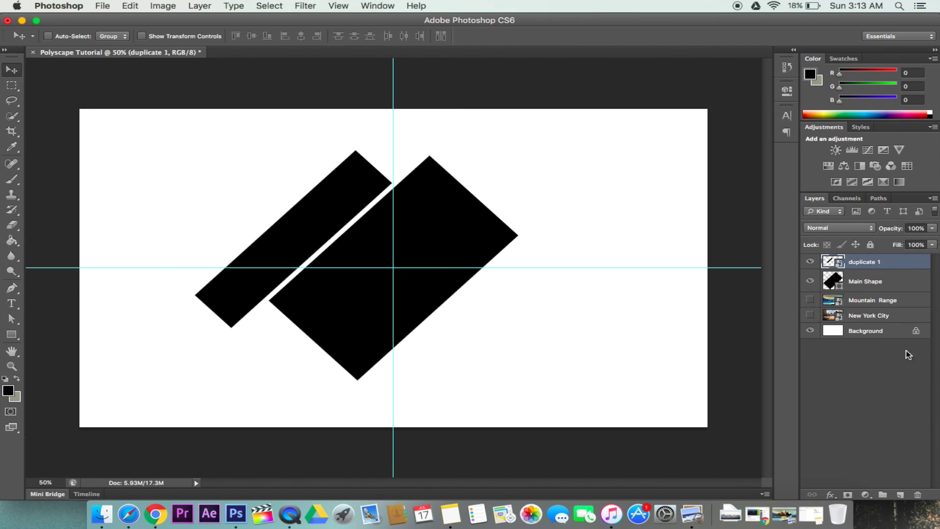
right_click(882, 263)
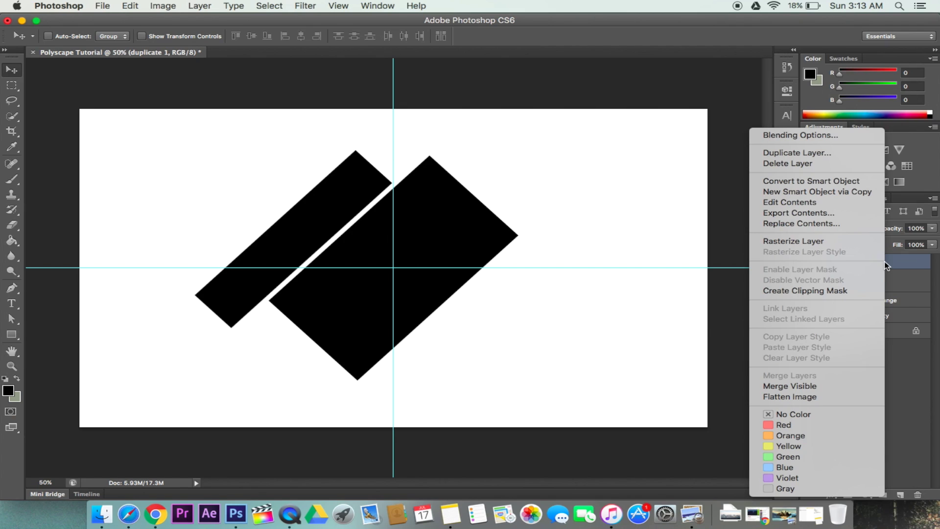
click(839, 151)
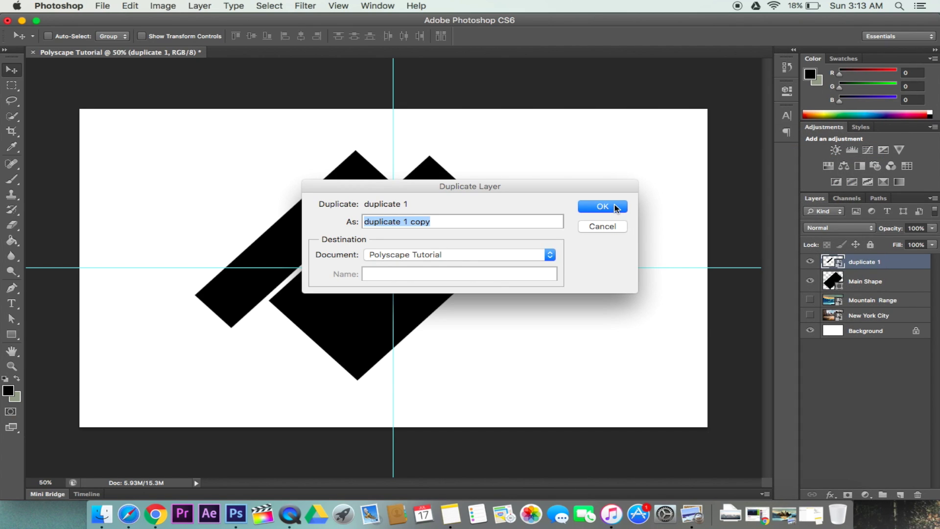
click(601, 207)
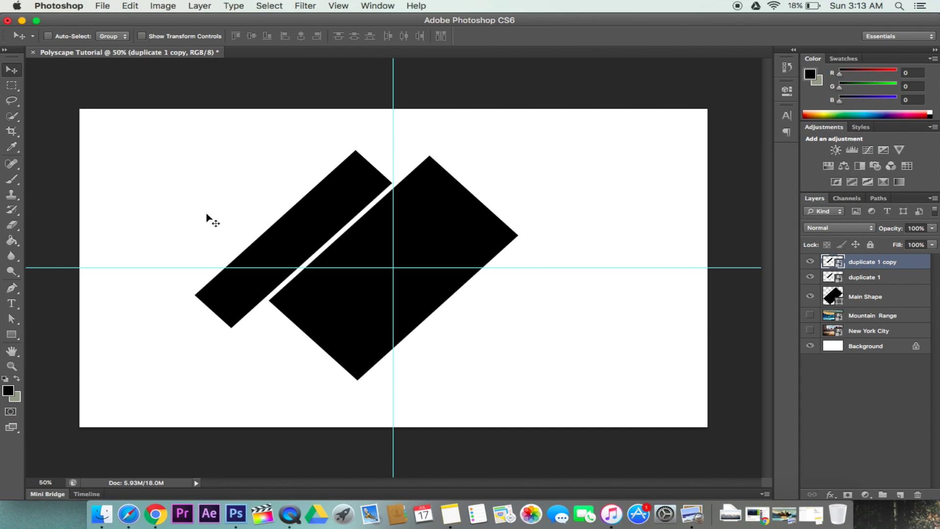
Move the new bar diagonally below-right of Main Shape, parallel to it.
drag(276, 234, 480, 282)
scroll(481, 343, up, 3)
drag(508, 336, 513, 338)
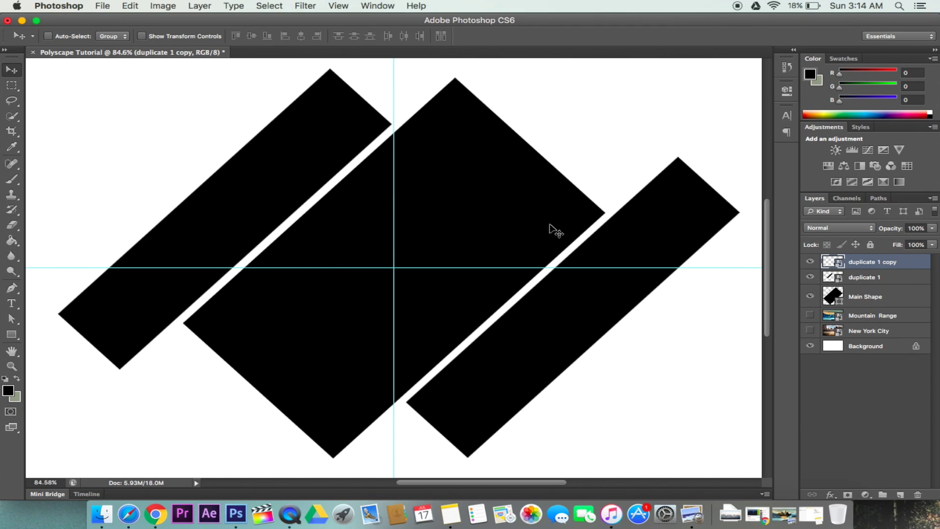
alt+scroll(557, 221, down, 2)
scroll(565, 192, down, 2)
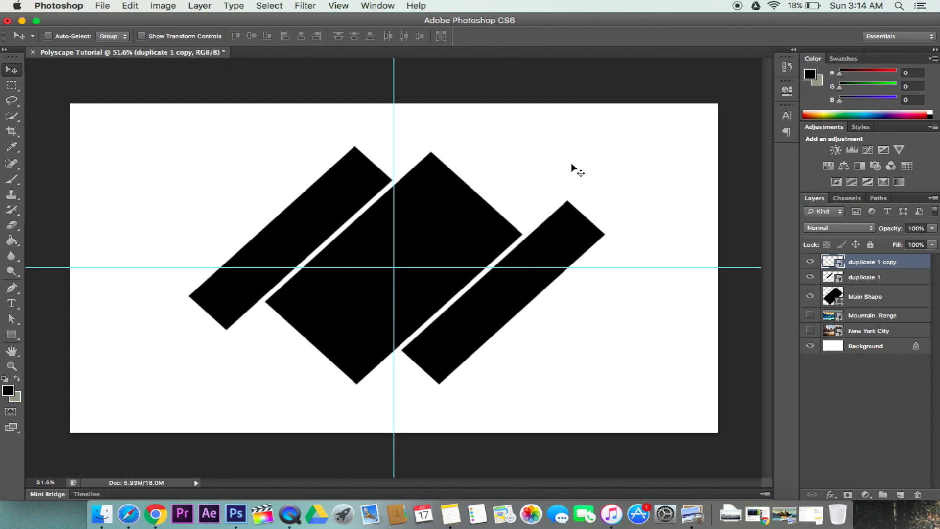
Show Mountain Range, move the New York City layer to the top, then hide it.
click(810, 315)
click(810, 330)
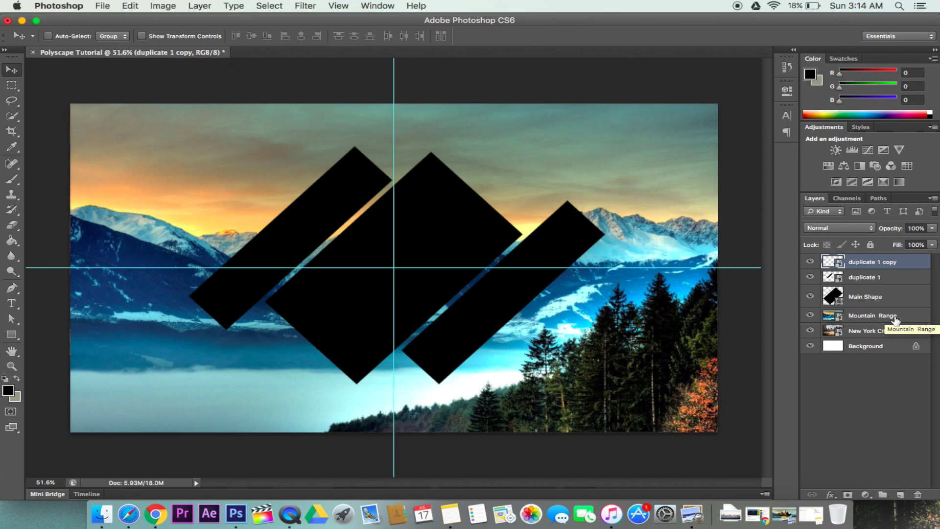
drag(881, 331, 881, 261)
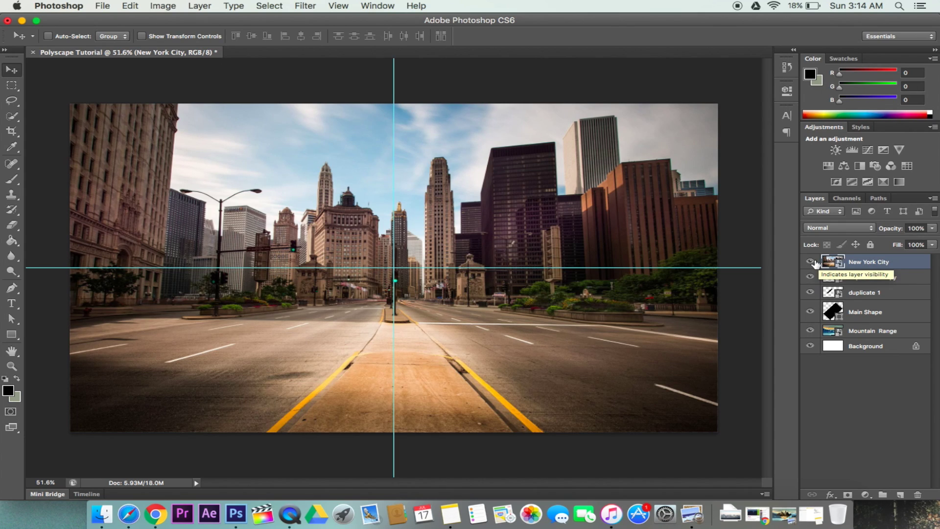
click(810, 261)
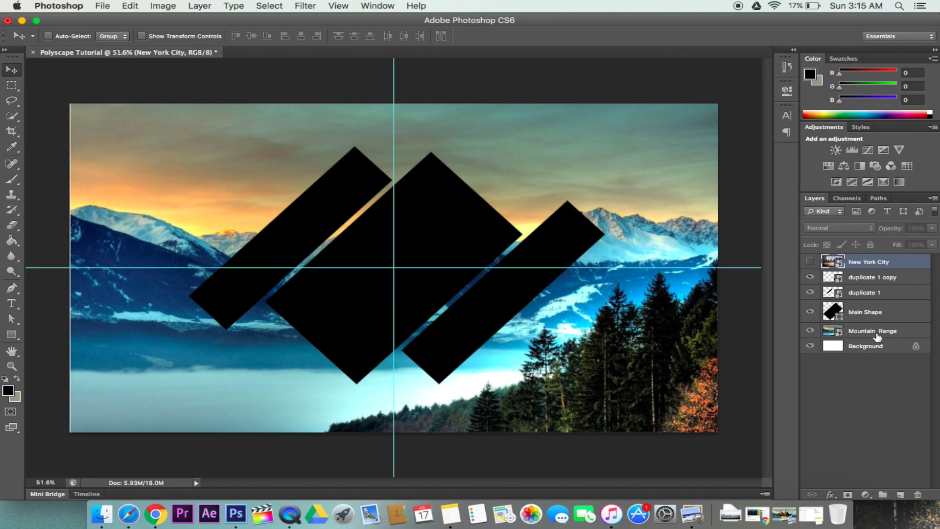
Put the duplicate 1 and duplicate 1 copy layers into a new Group 1.
click(873, 315)
click(872, 294)
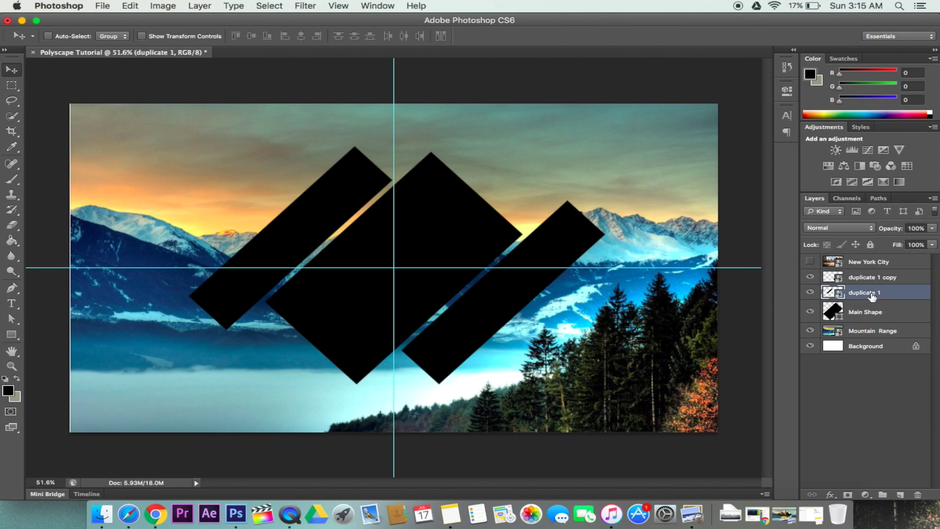
click(876, 279)
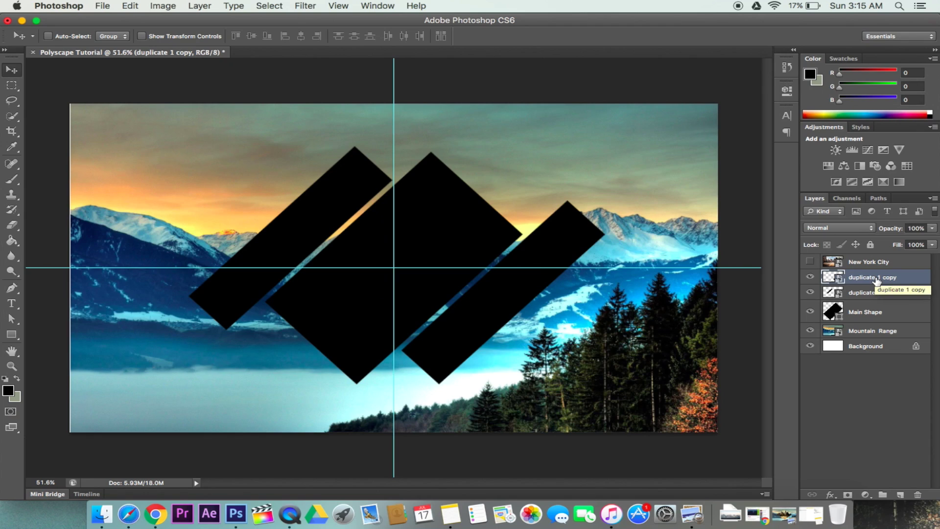
shift+click(876, 293)
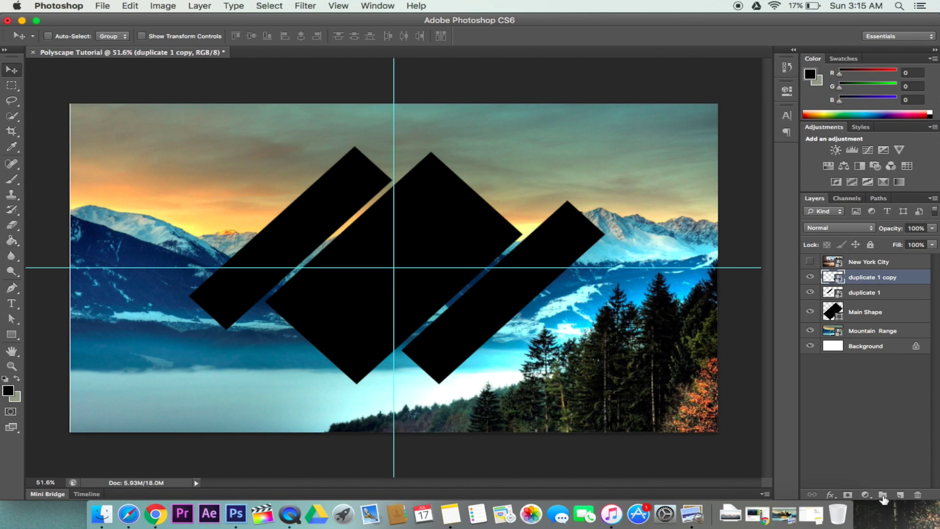
click(883, 494)
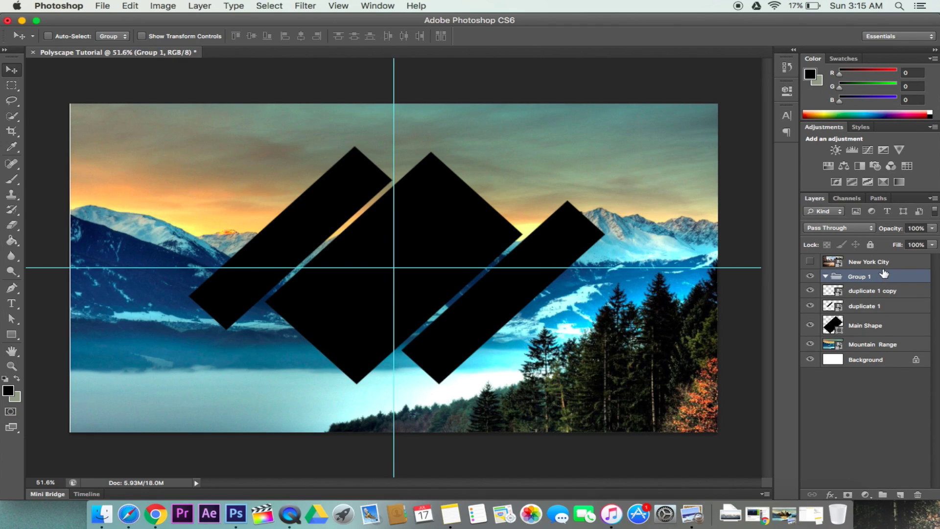
Move the Main Shape layer into Group 1 with the duplicates and collapse the group.
click(879, 326)
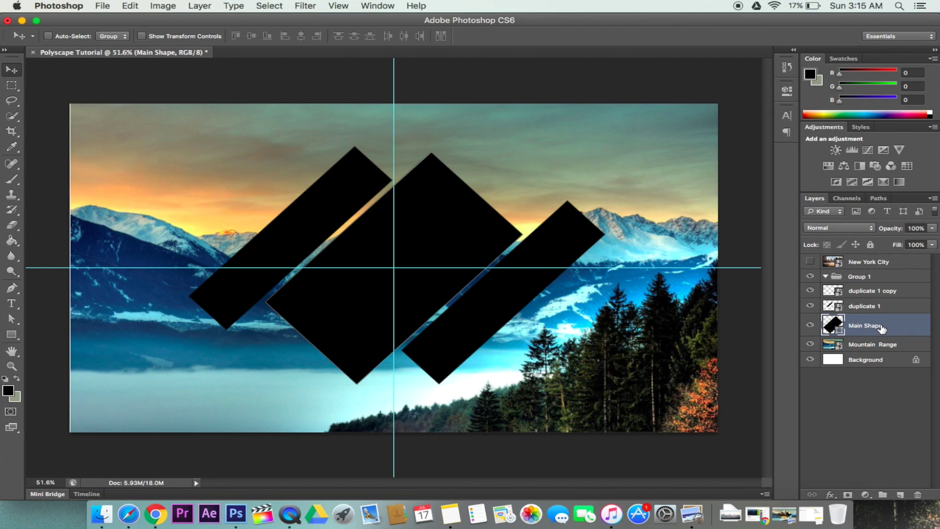
shift+click(880, 297)
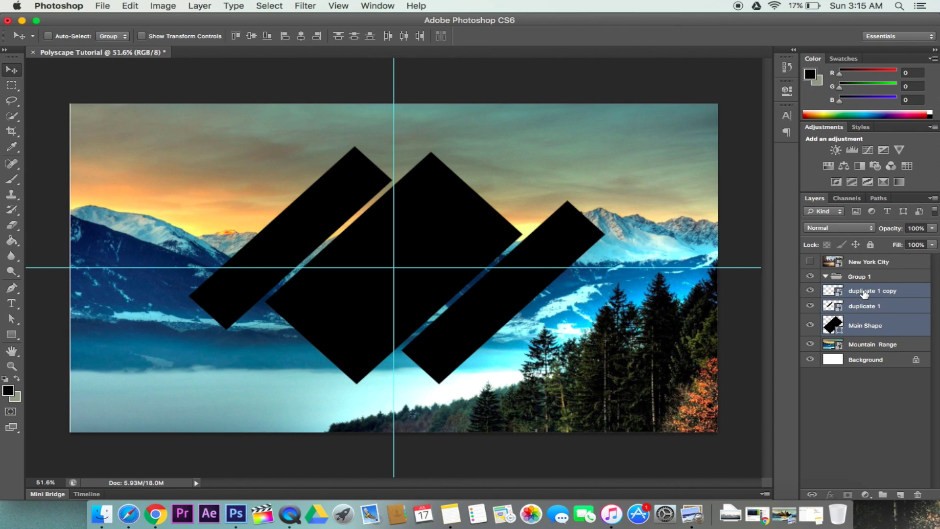
drag(865, 299, 863, 278)
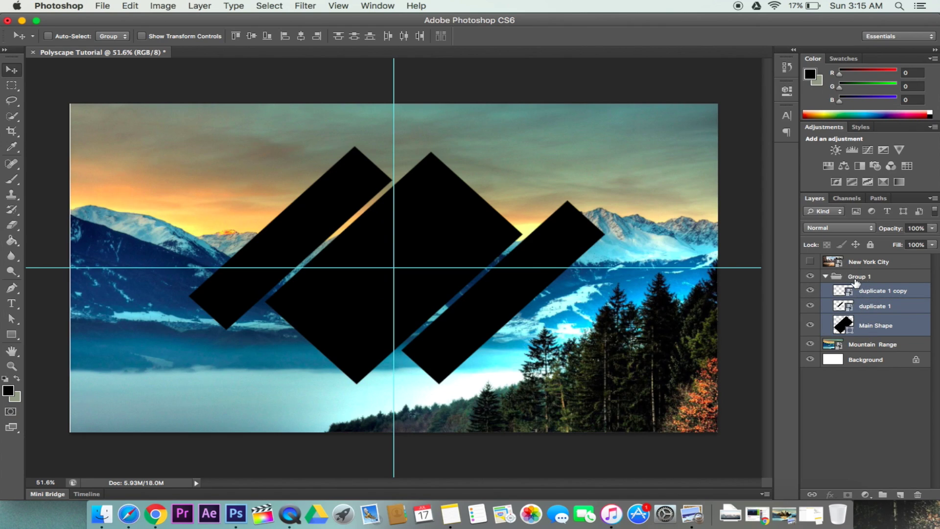
click(825, 278)
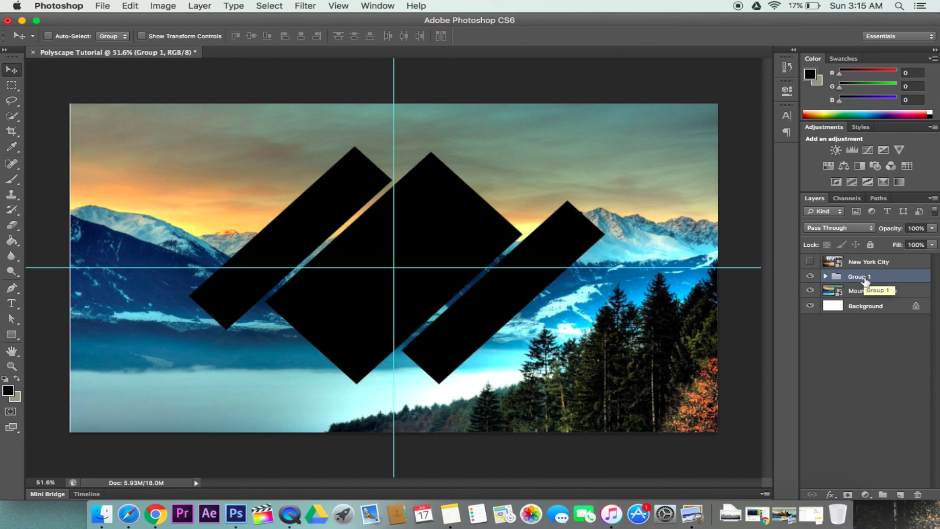
Make the New York City layer visible as a clipping mask on Group 1.
click(871, 262)
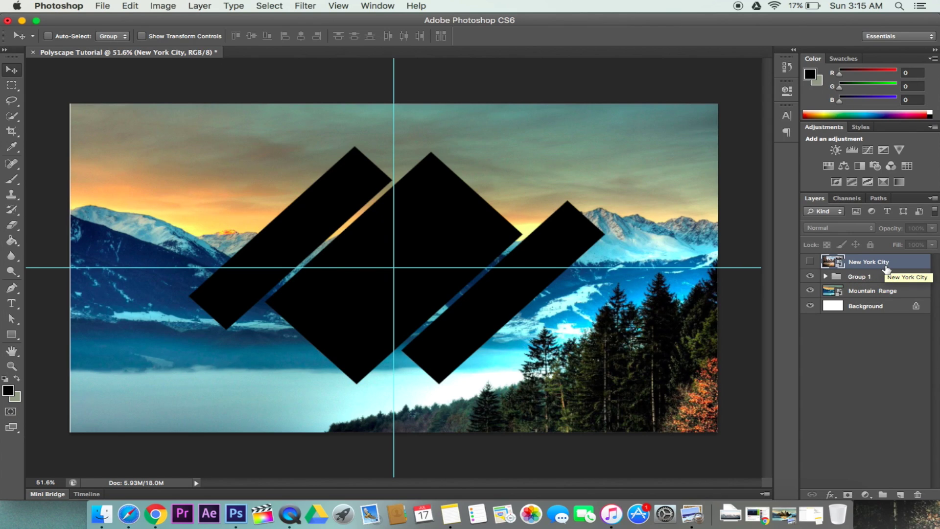
right_click(886, 265)
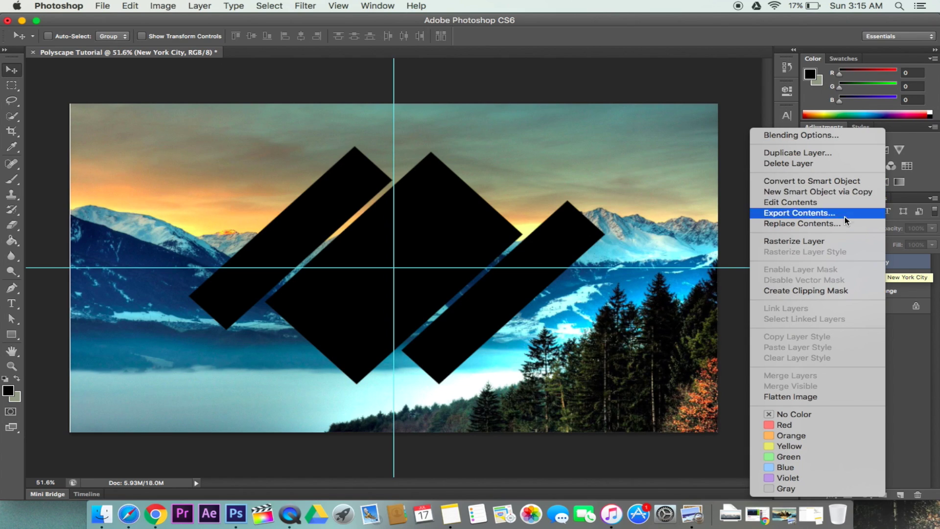
click(829, 294)
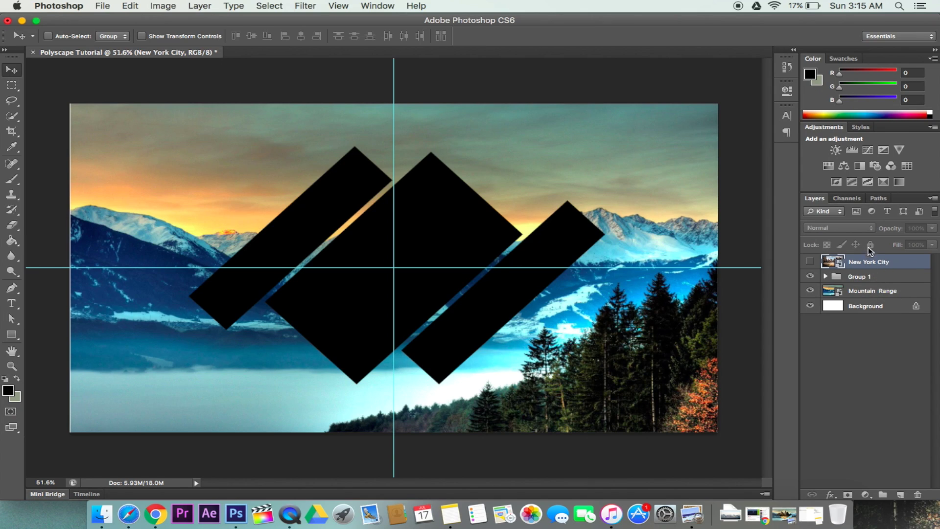
click(809, 263)
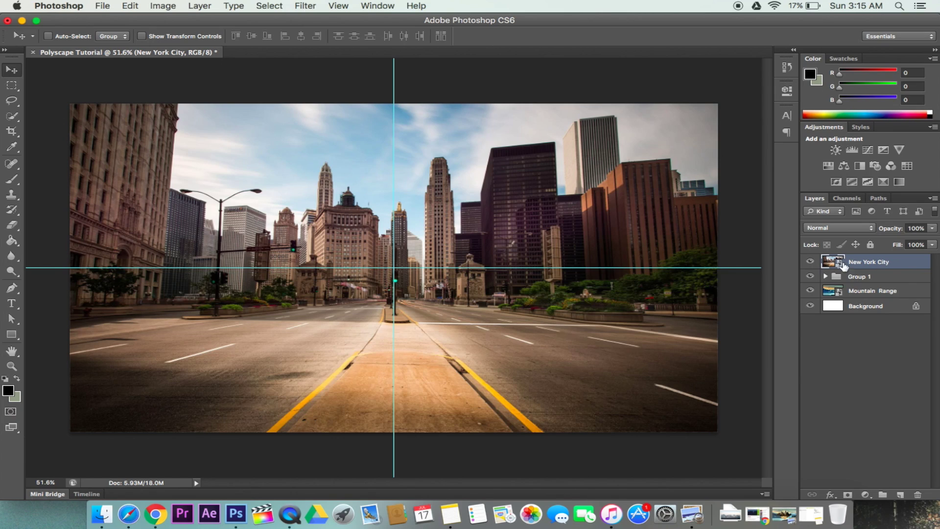
right_click(886, 261)
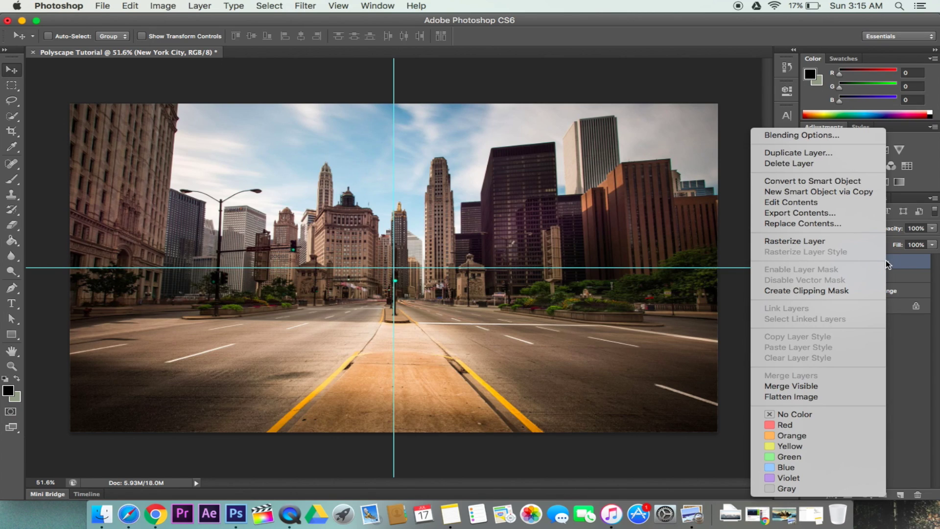
click(836, 291)
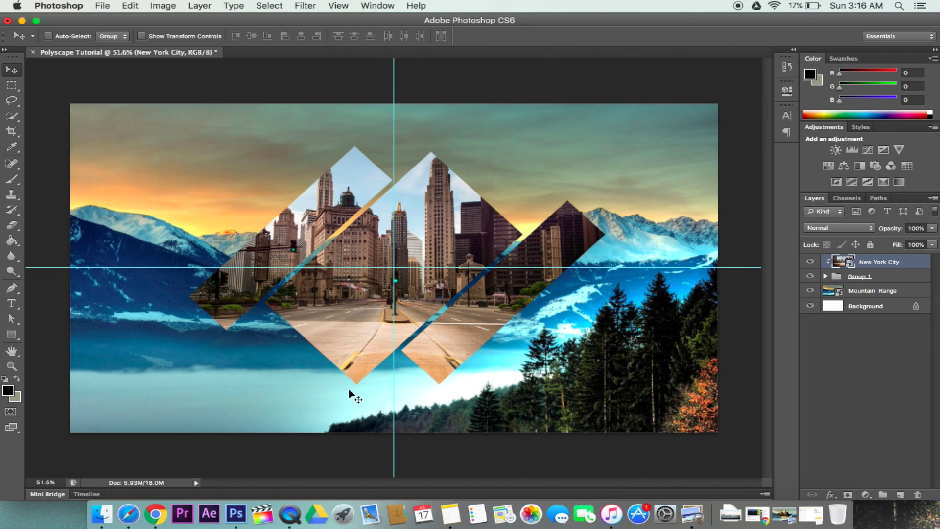
click(21, 21)
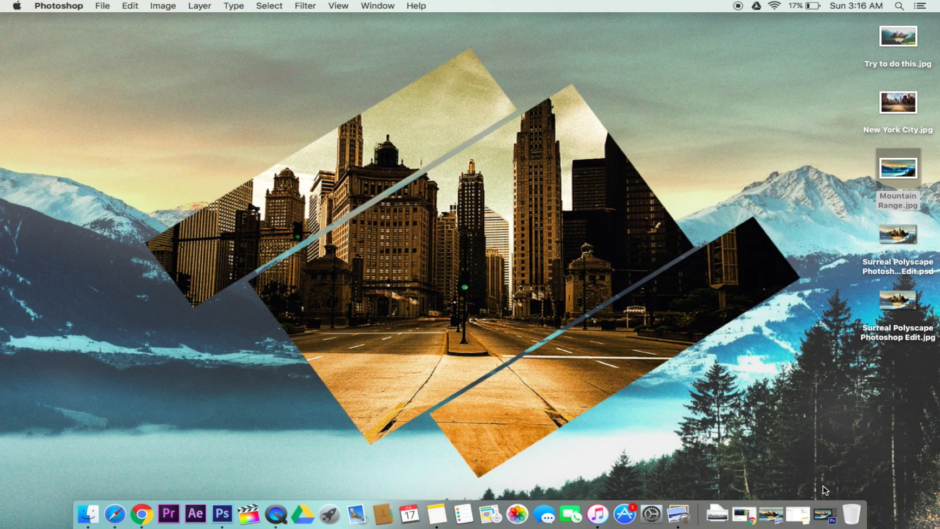
click(826, 512)
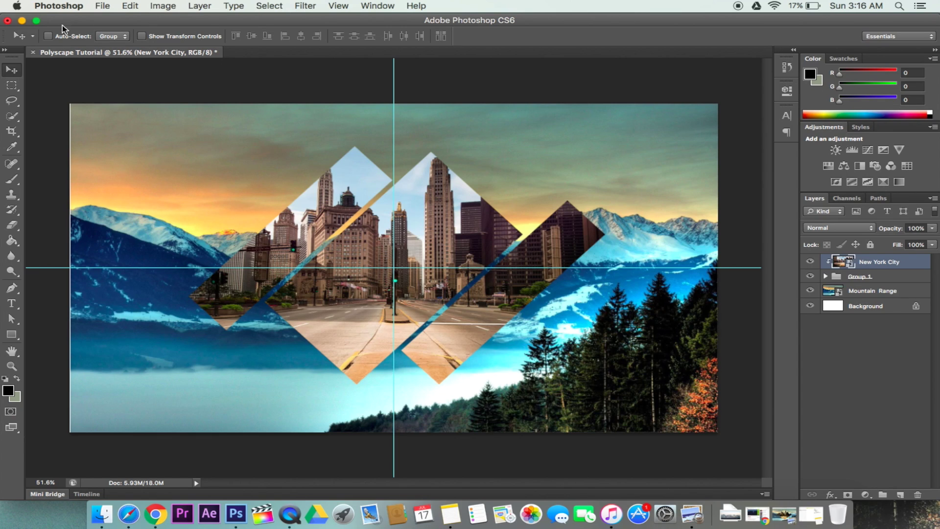
click(22, 21)
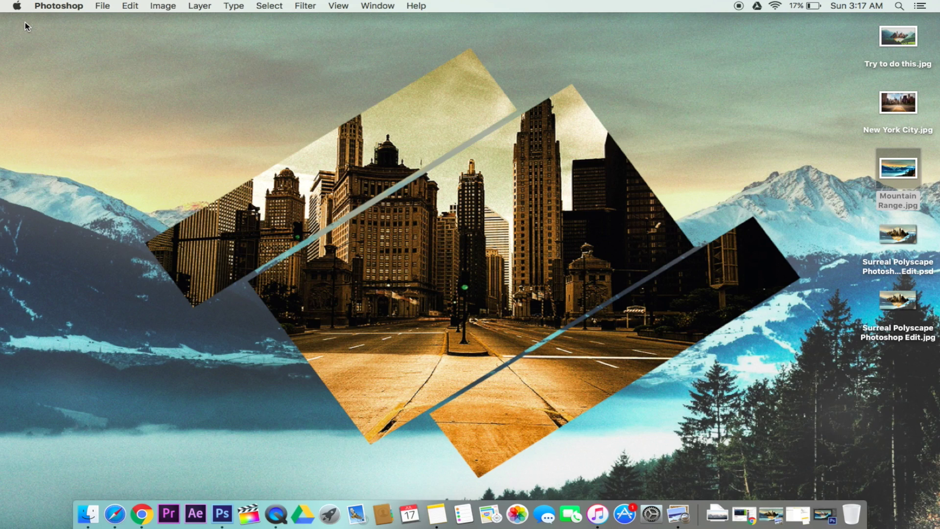
click(222, 514)
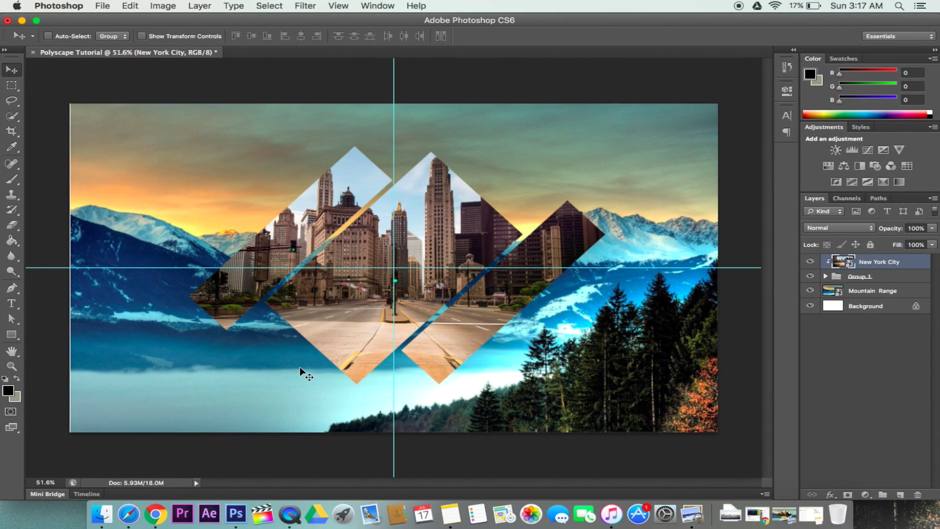